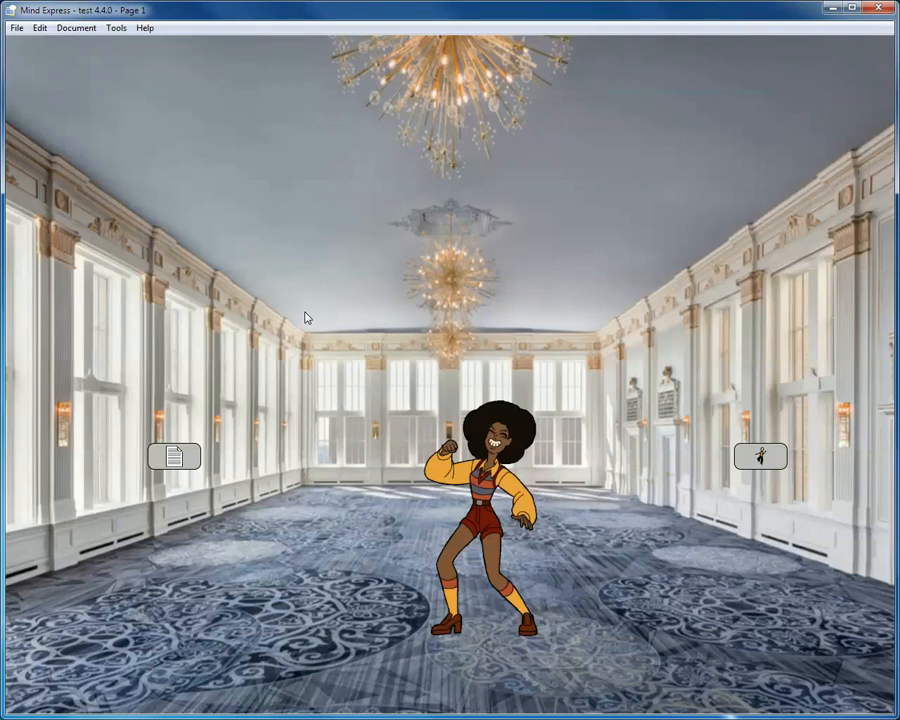
# - Enter edit mode, try the dancing2 and dancingcow images on the dancer cell, and return it to dance_soultrain
pyautogui.click(395, 291)
pyautogui.press('F2')
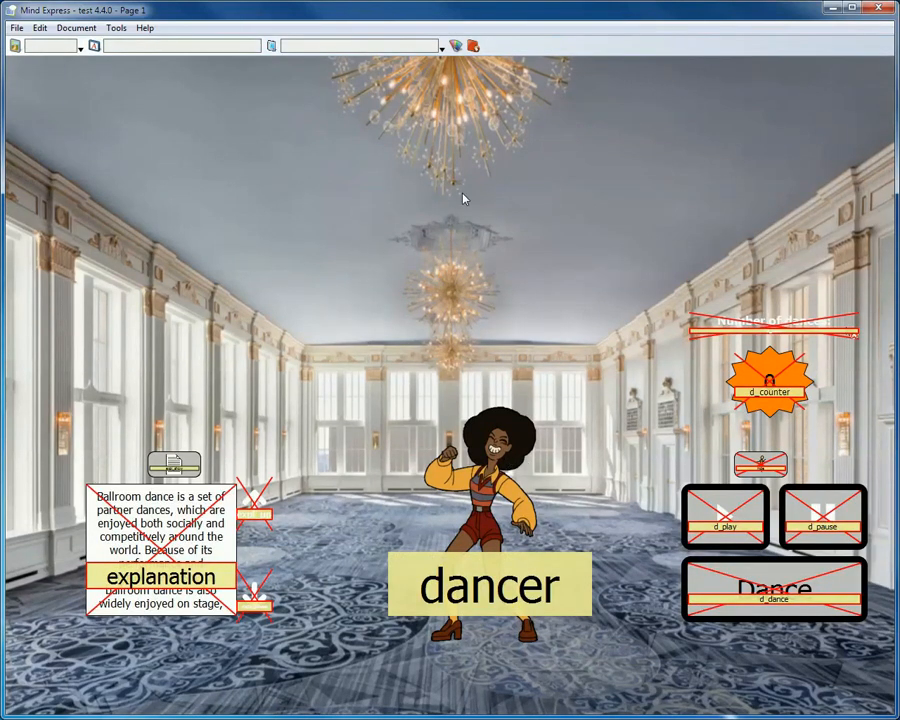
pyautogui.doubleClick(492, 472)
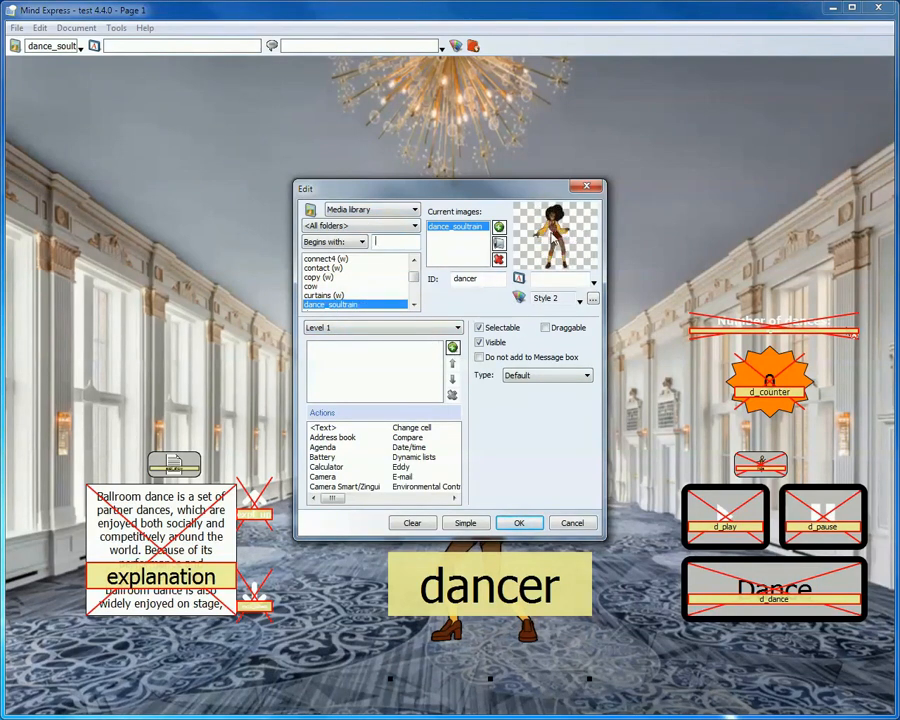
pyautogui.click(413, 304)
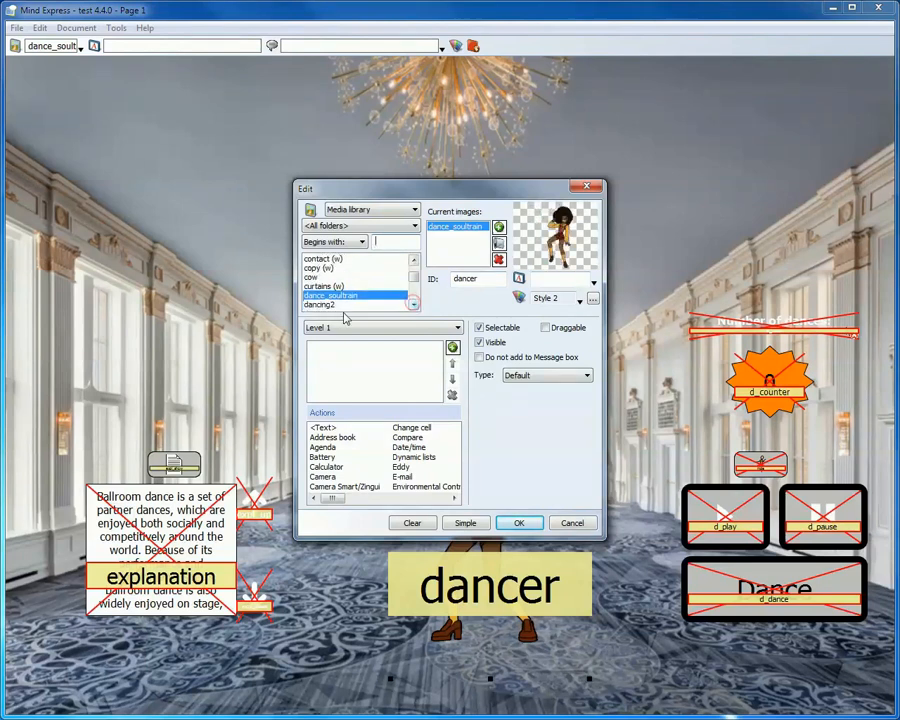
pyautogui.click(343, 304)
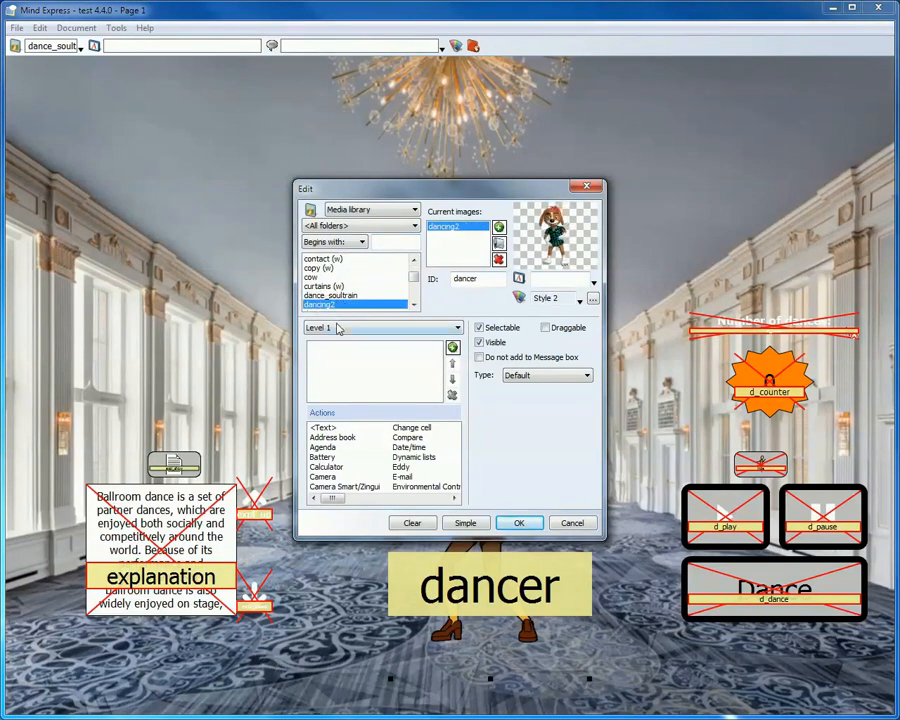
pyautogui.press('Down')
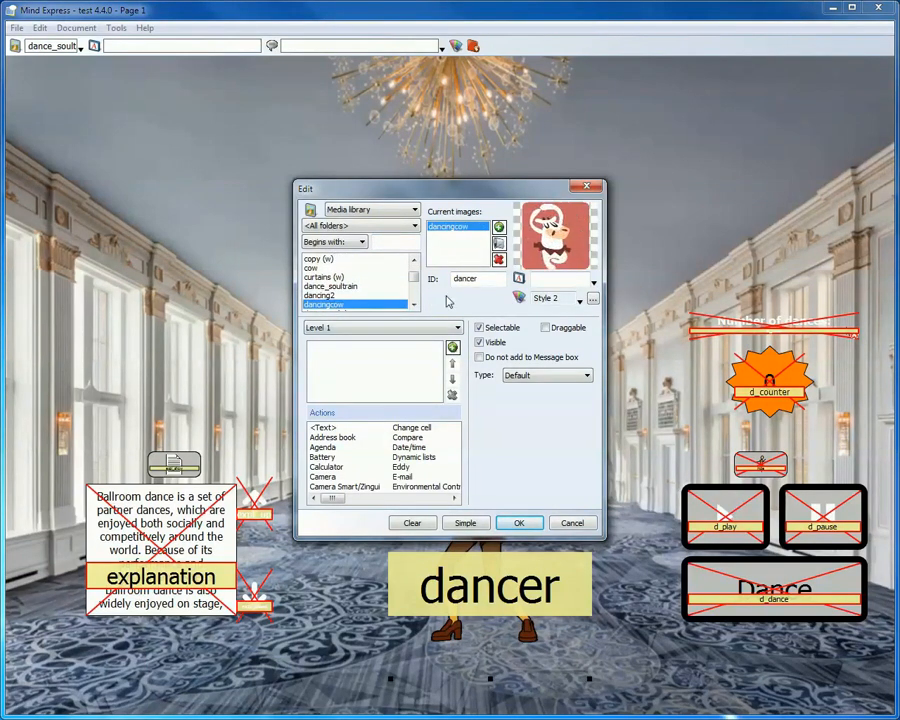
pyautogui.press('Up')
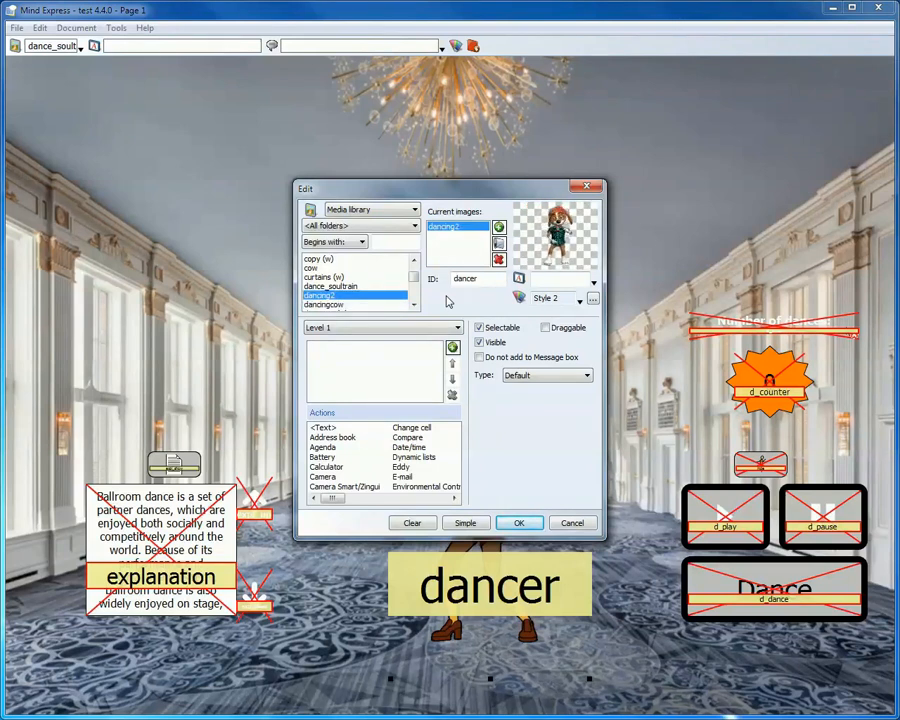
pyautogui.press('Up')
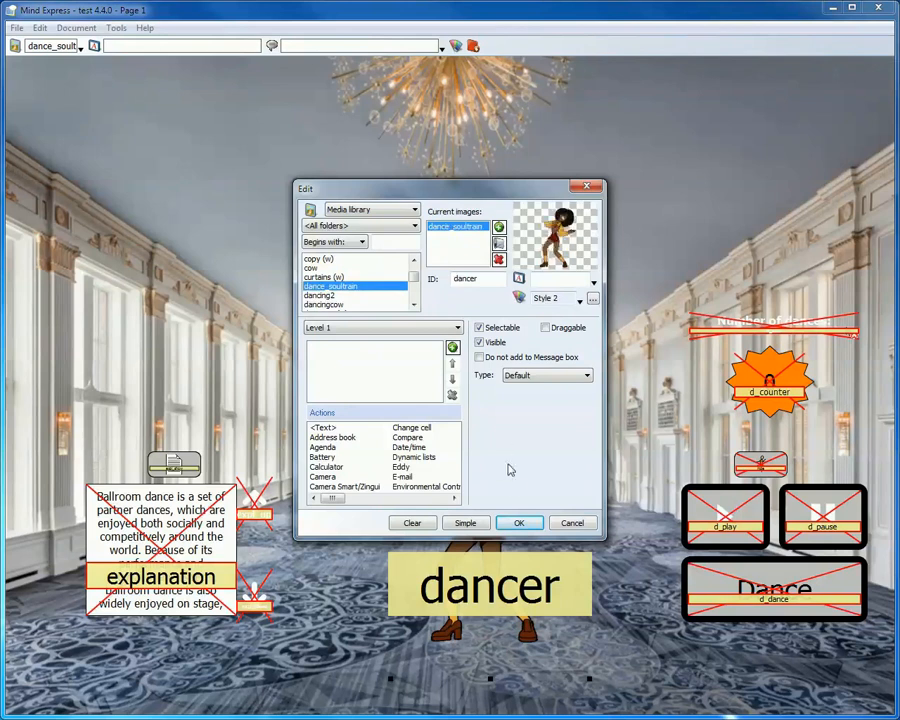
pyautogui.click(518, 522)
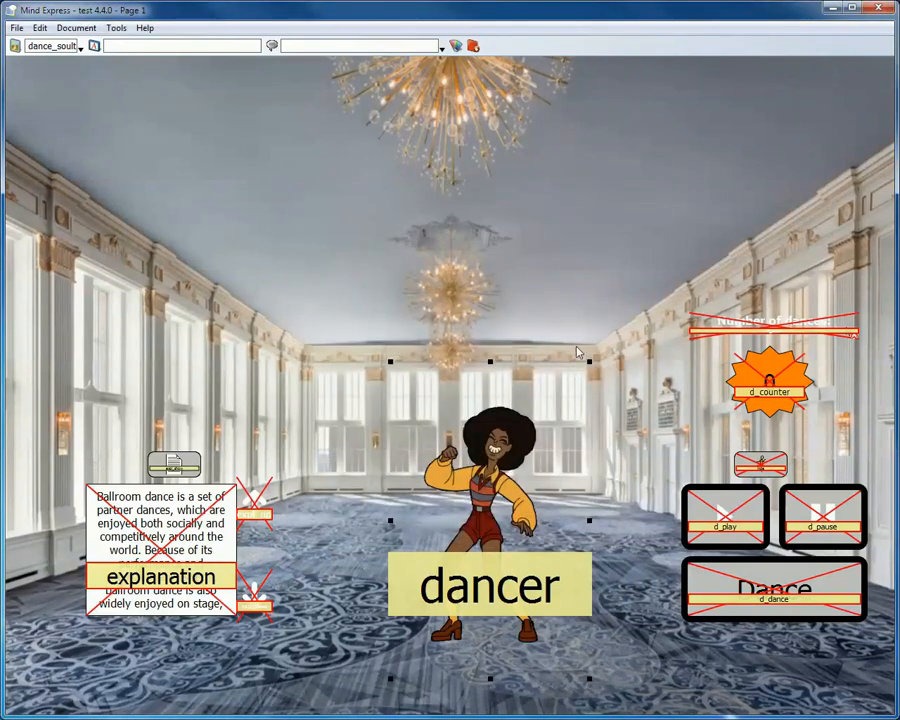
# - Check the ID assigned to the dancing woman's cell and leave edit mode
pyautogui.doubleClick(503, 471)
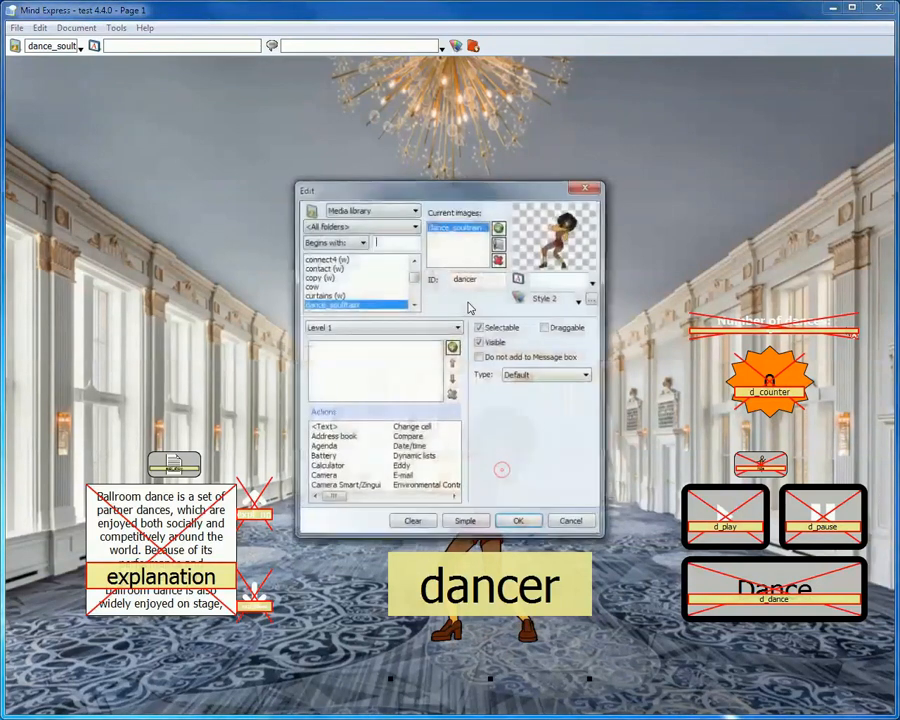
pyautogui.doubleClick(477, 279)
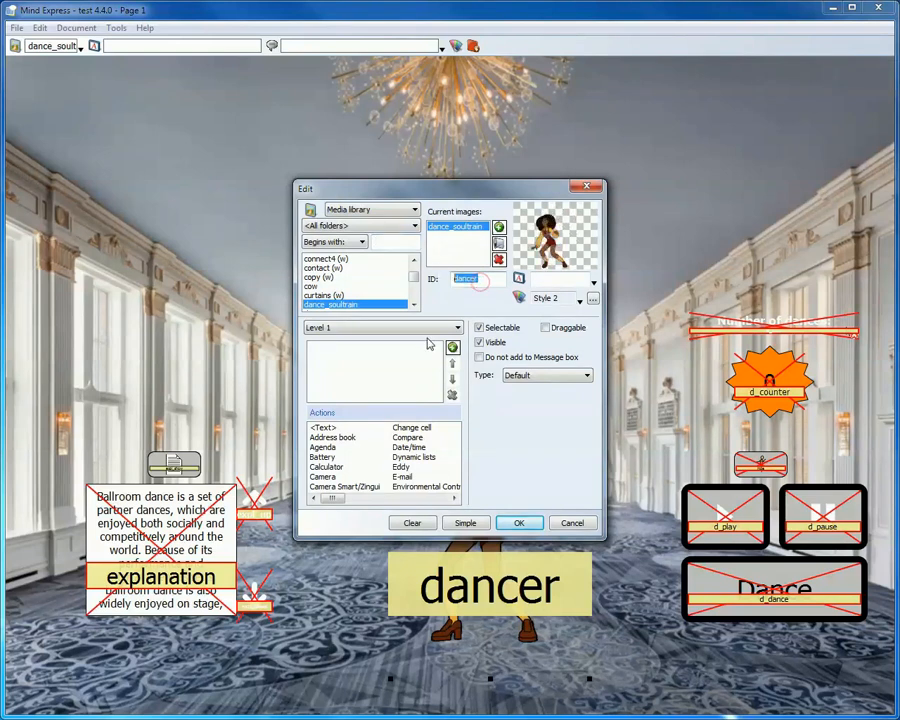
pyautogui.click(525, 522)
pyautogui.click(511, 242)
pyautogui.press('F2')
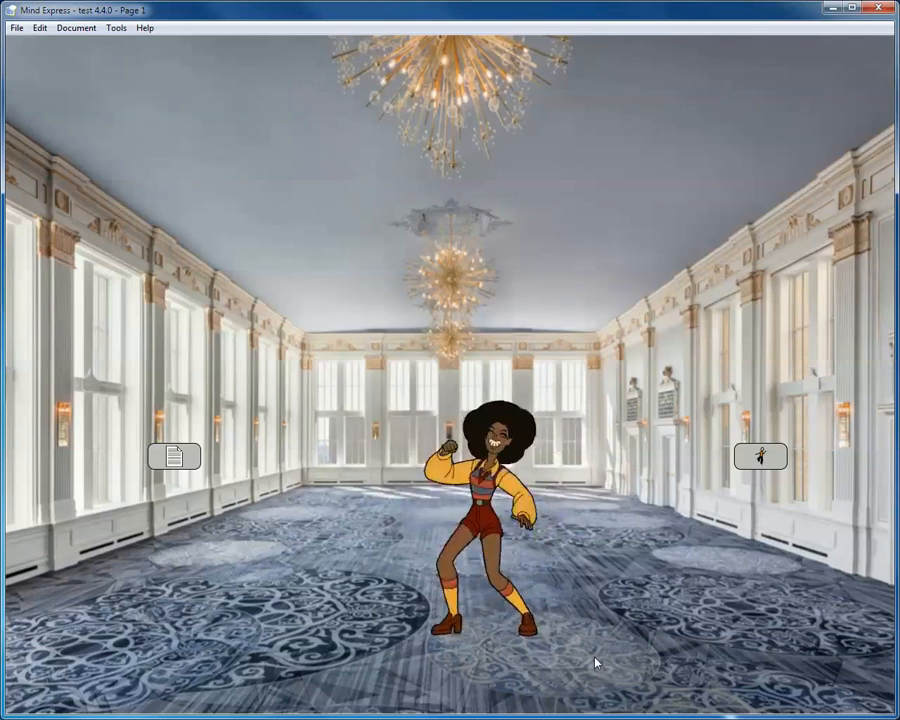
# - Reveal the dance controls and test playing, pausing and resuming the dancer animation
pyautogui.click(750, 456)
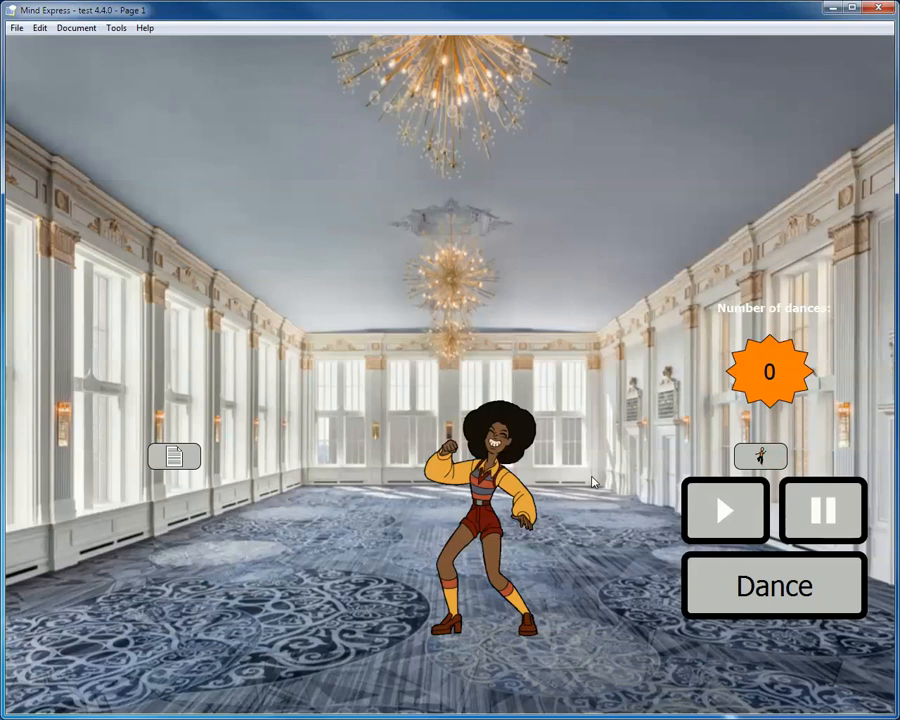
pyautogui.click(730, 510)
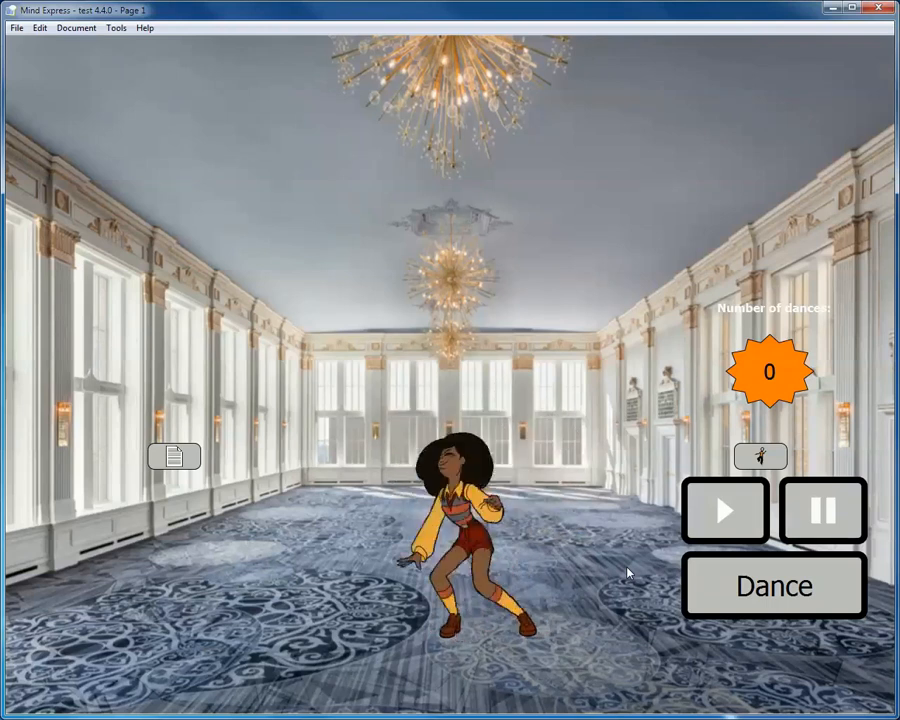
pyautogui.click(833, 512)
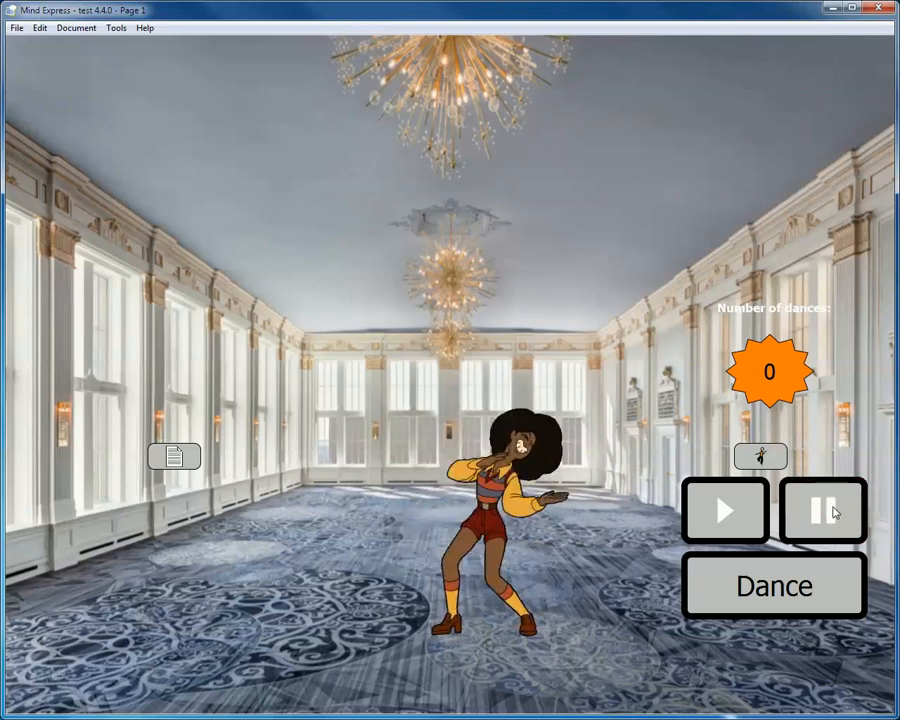
pyautogui.click(730, 525)
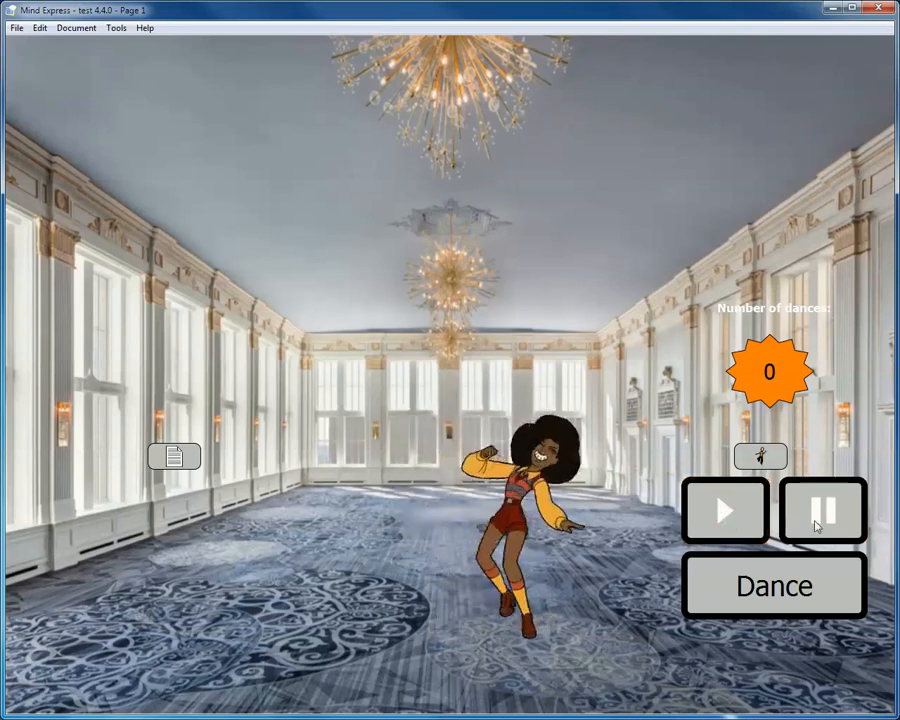
# - In edit mode, give the d_play cell a Change cell action of Animated gif: play targeting the cell ID dancer
pyautogui.hotkey('ctrl', 'e')
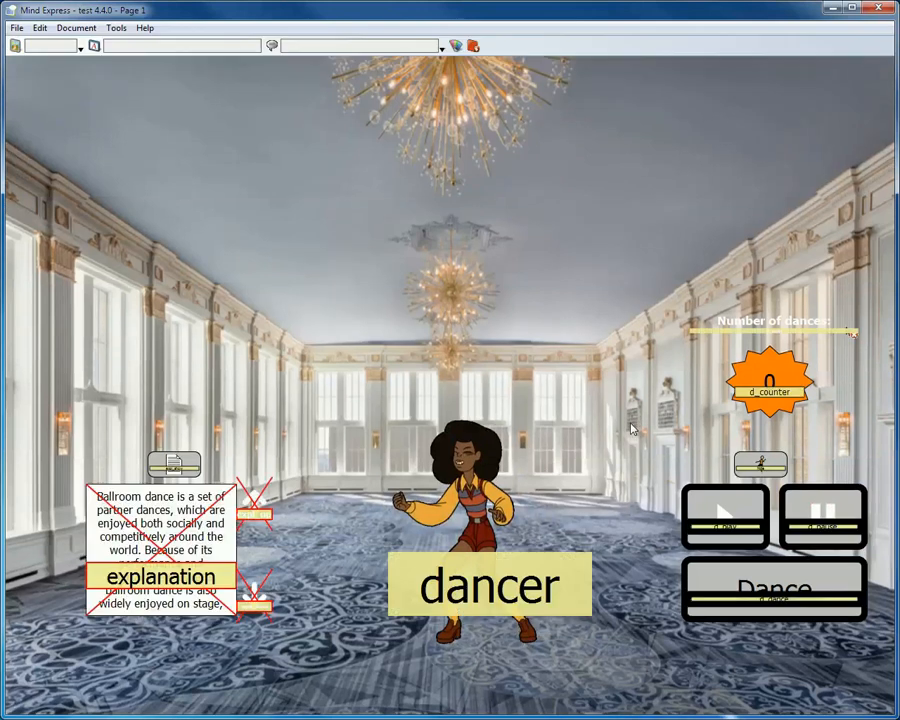
pyautogui.doubleClick(737, 513)
pyautogui.click(334, 418)
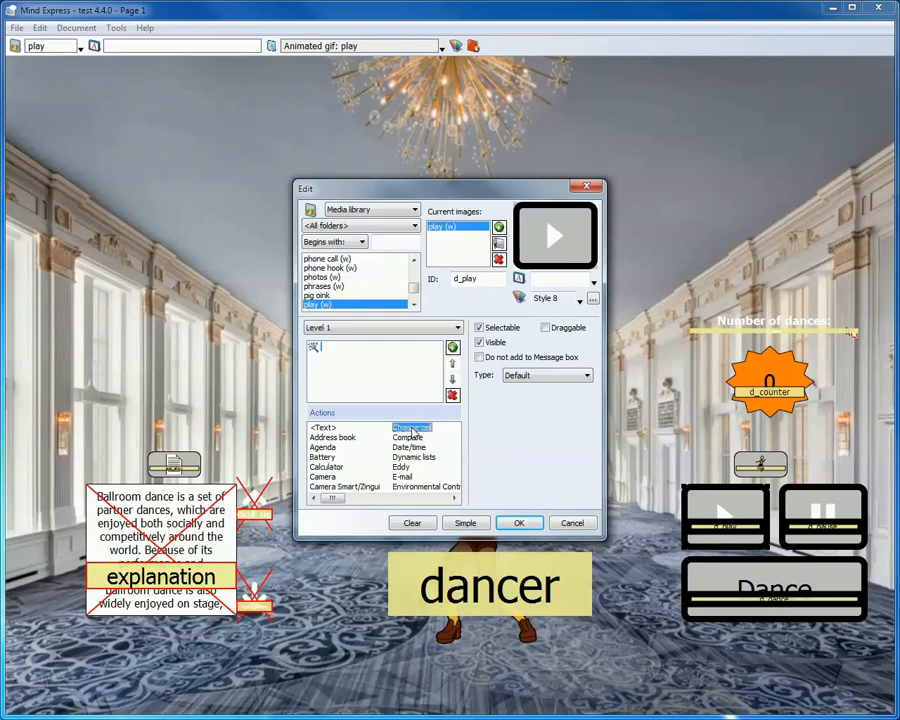
pyautogui.doubleClick(411, 428)
pyautogui.click(372, 433)
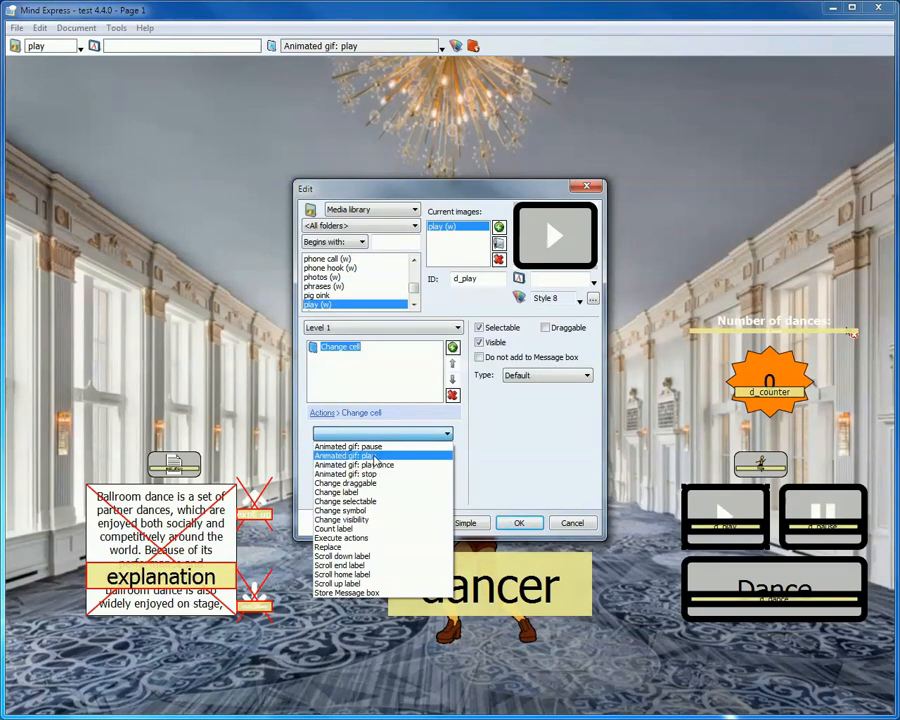
pyautogui.click(374, 457)
pyautogui.click(401, 455)
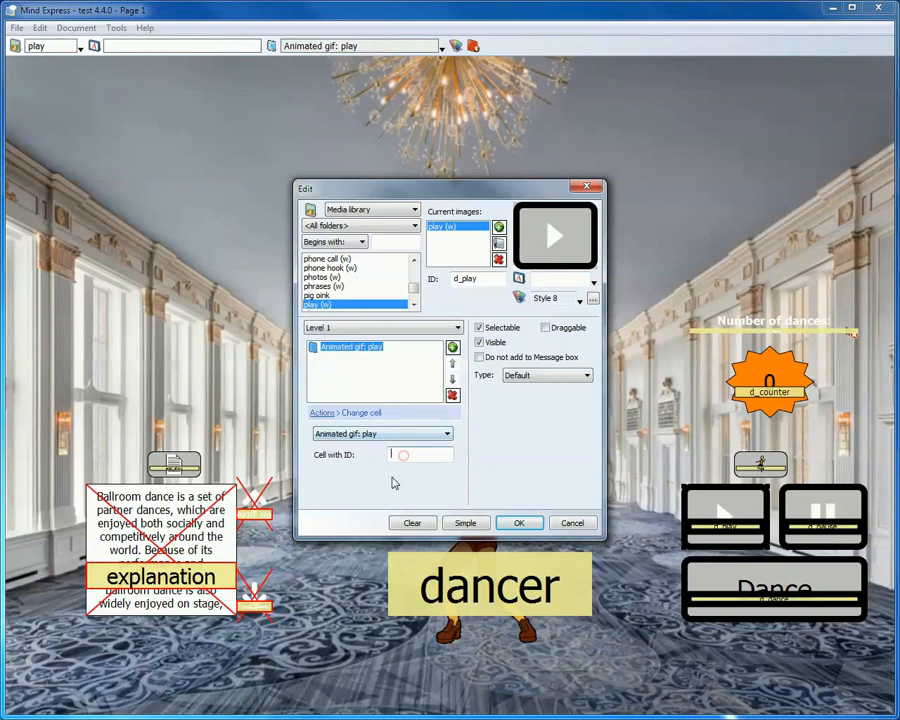
pyautogui.write('dancer')
pyautogui.click(519, 523)
# - Inspect the action and target cell ID configured on the d_pause cell
pyautogui.click(830, 520)
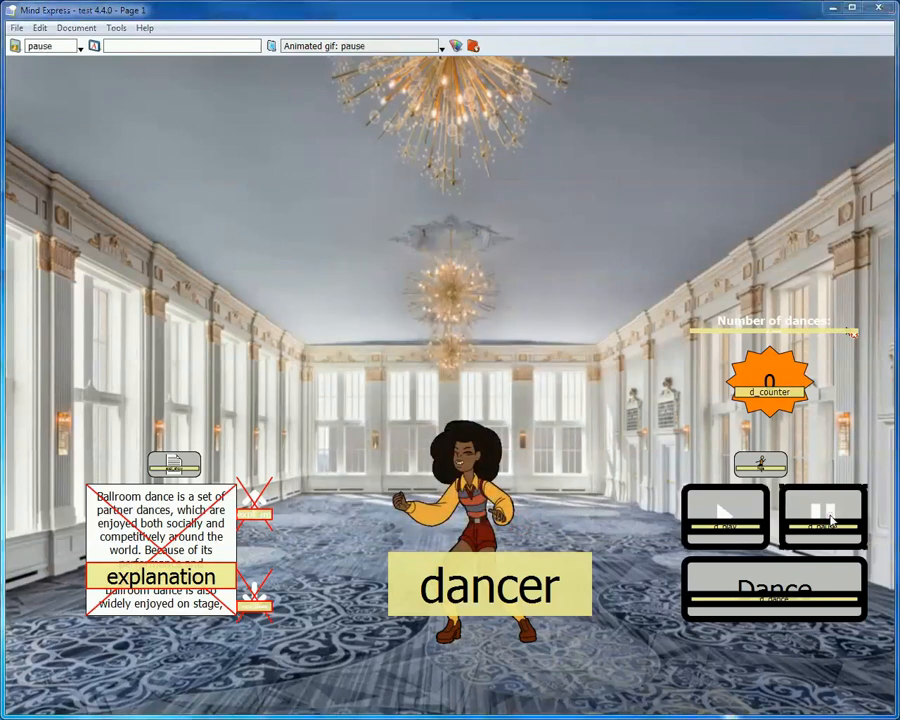
pyautogui.doubleClick(830, 520)
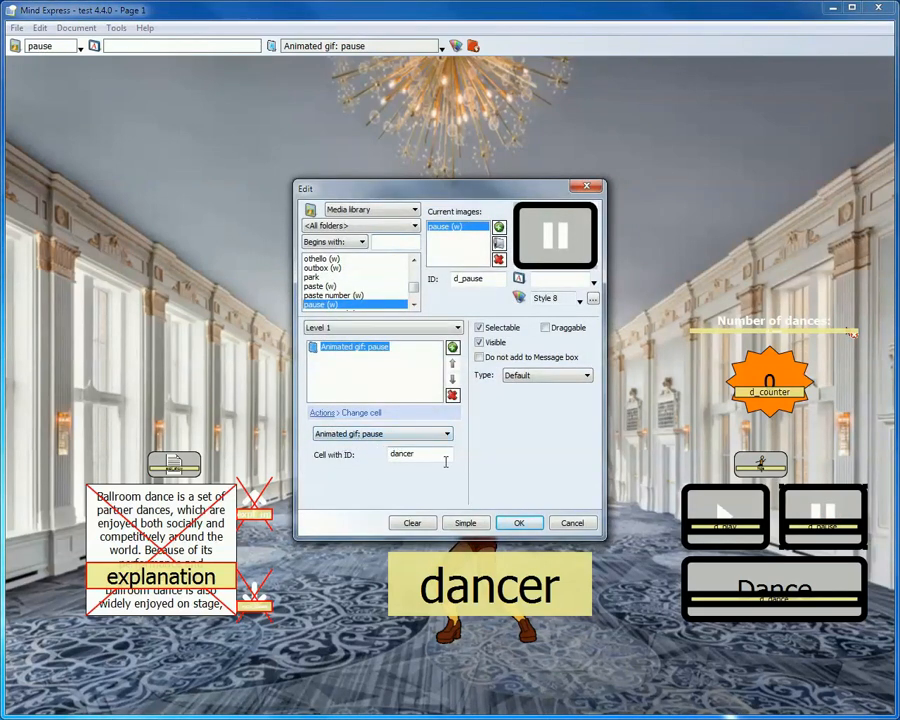
pyautogui.click(527, 523)
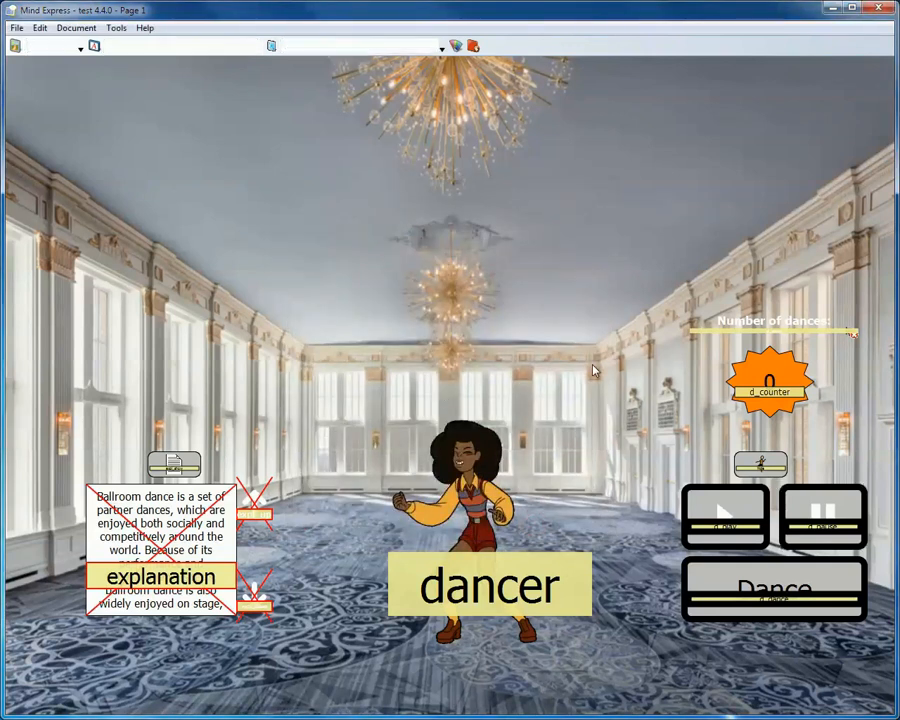
# - Leave edit mode and test the play and pause cells on the dancer
pyautogui.press('F2')
pyautogui.click(719, 511)
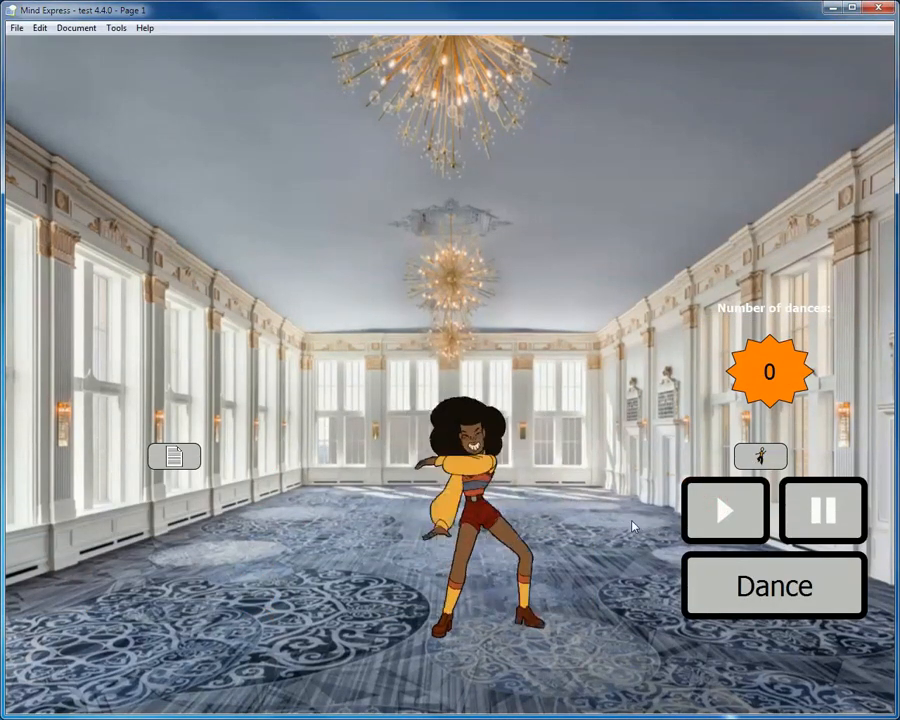
pyautogui.click(829, 507)
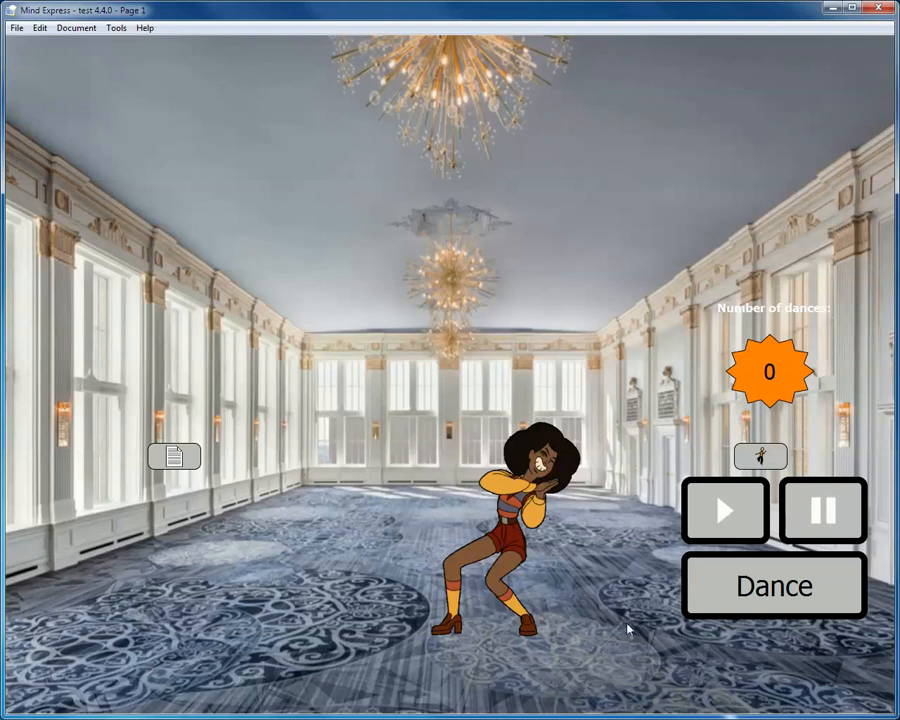
# - Reassign the Wait action in the Dance cell's action list and set it to wait for sound to finish
pyautogui.press('F2')
pyautogui.doubleClick(779, 592)
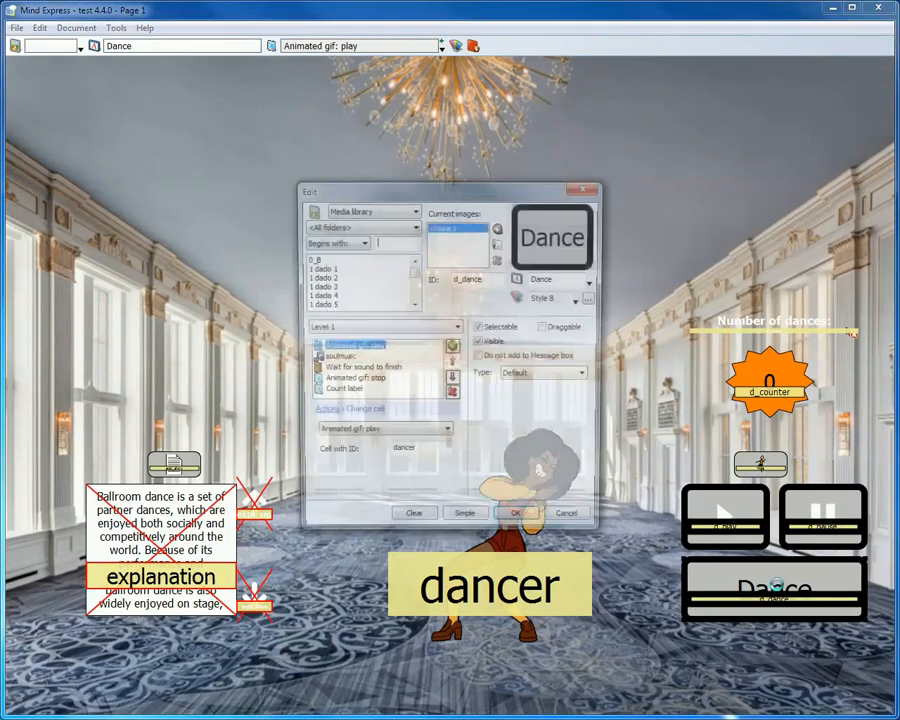
pyautogui.click(357, 369)
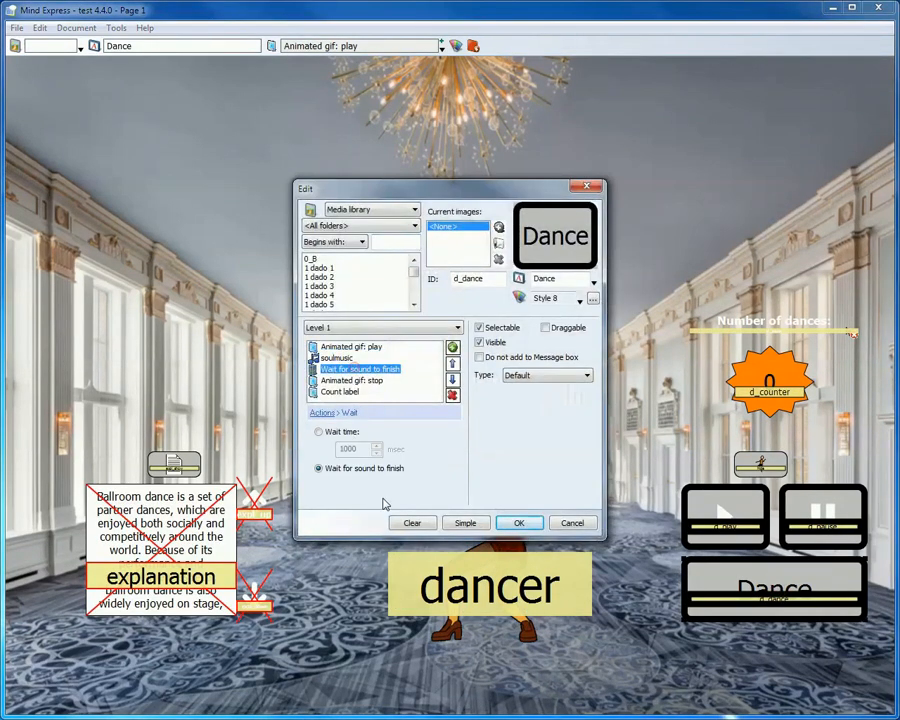
pyautogui.click(322, 412)
pyautogui.click(418, 498)
pyautogui.click(418, 498)
pyautogui.click(401, 457)
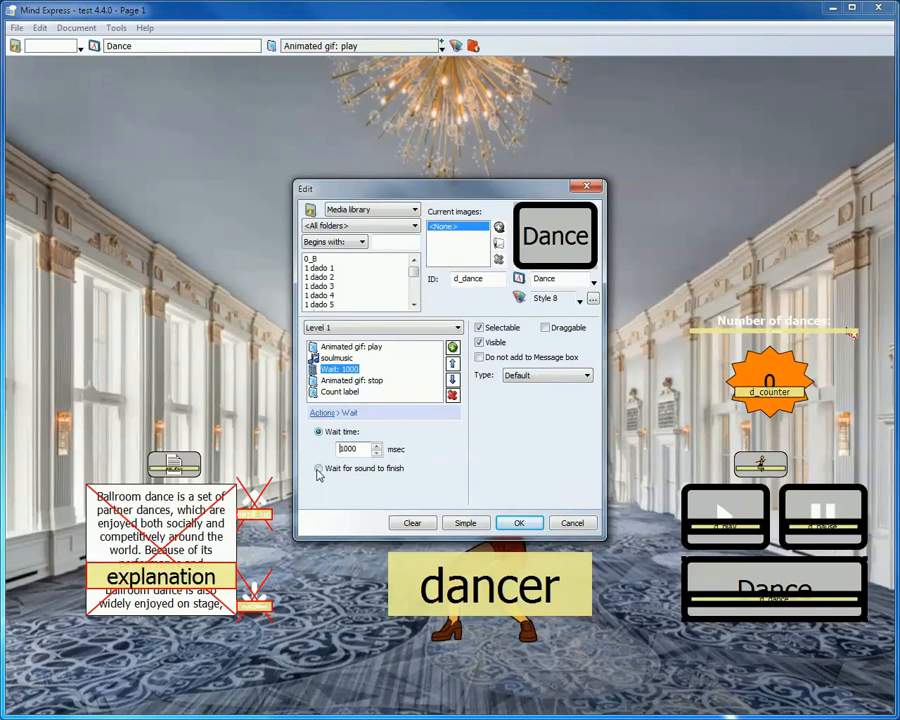
pyautogui.click(320, 470)
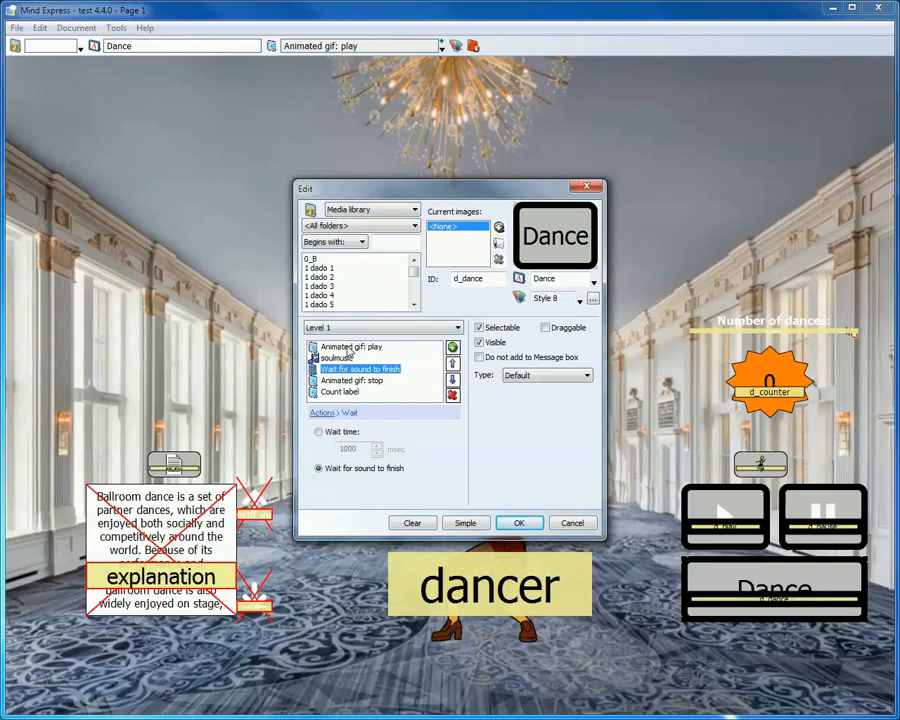
# - Review the Dance cell's play, soulmusic, wait, stop and count label actions, and leave edit mode to try the cell
pyautogui.click(363, 348)
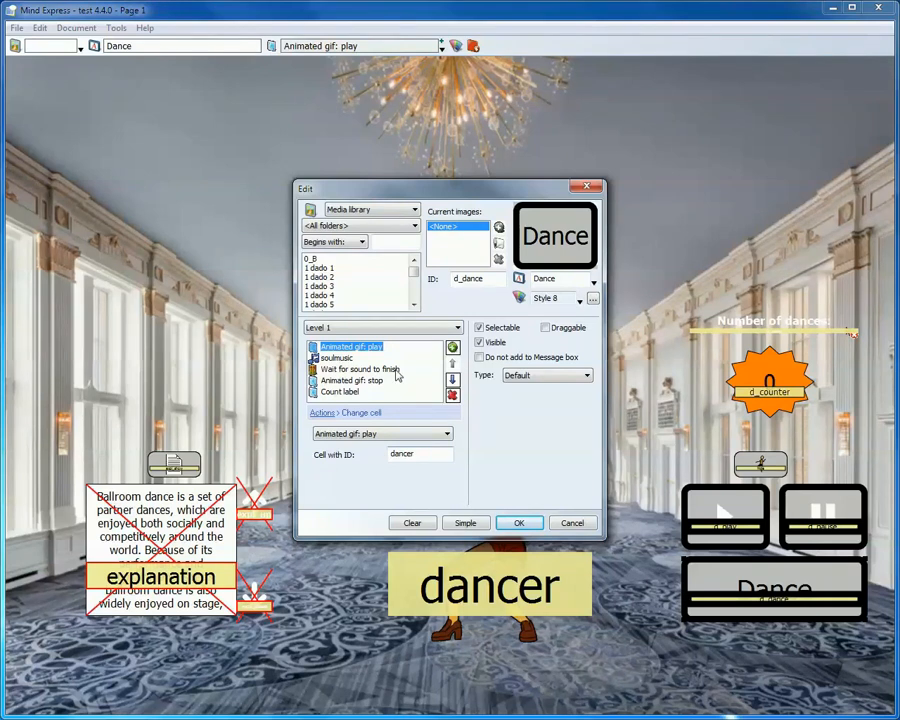
pyautogui.click(337, 357)
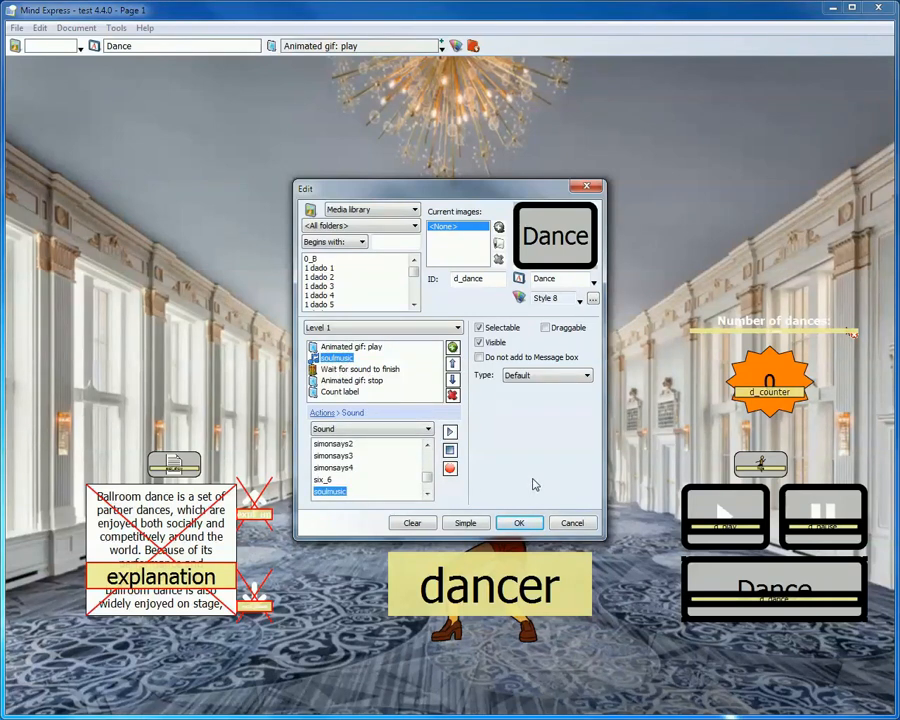
pyautogui.click(345, 369)
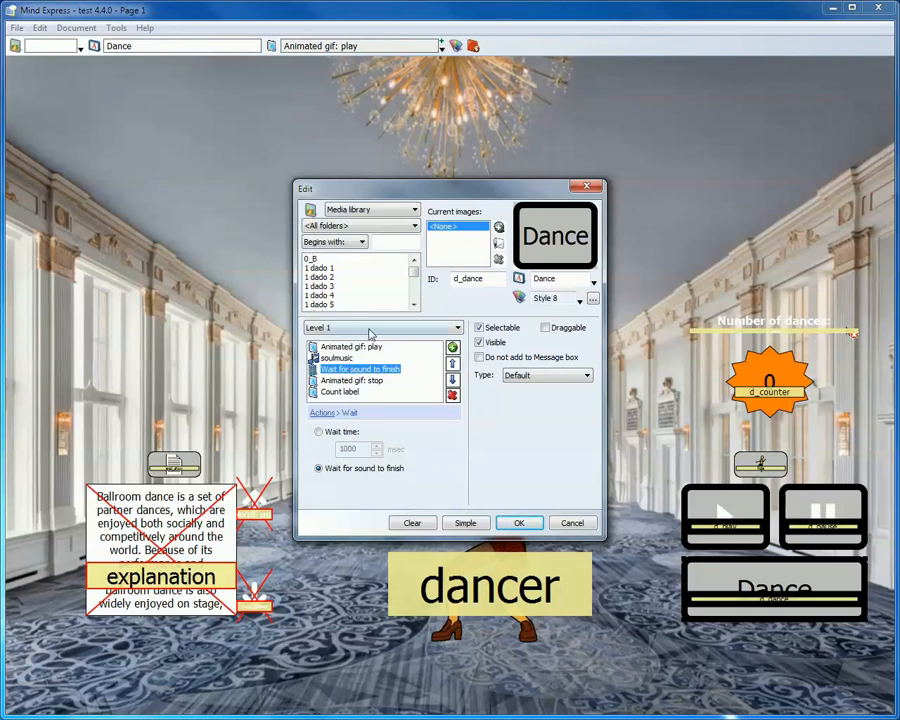
pyautogui.click(354, 381)
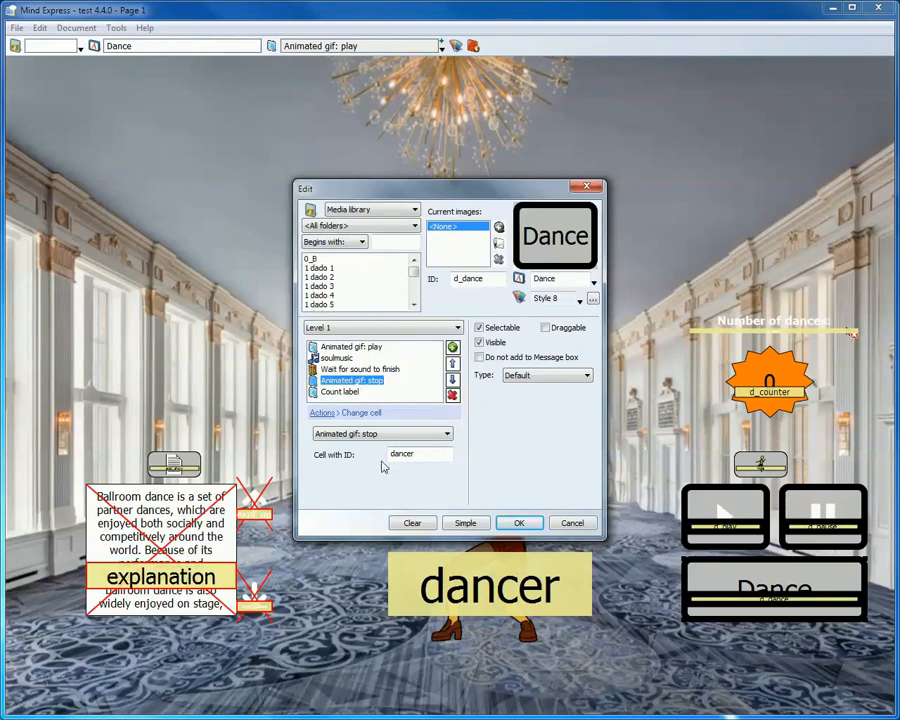
pyautogui.click(346, 394)
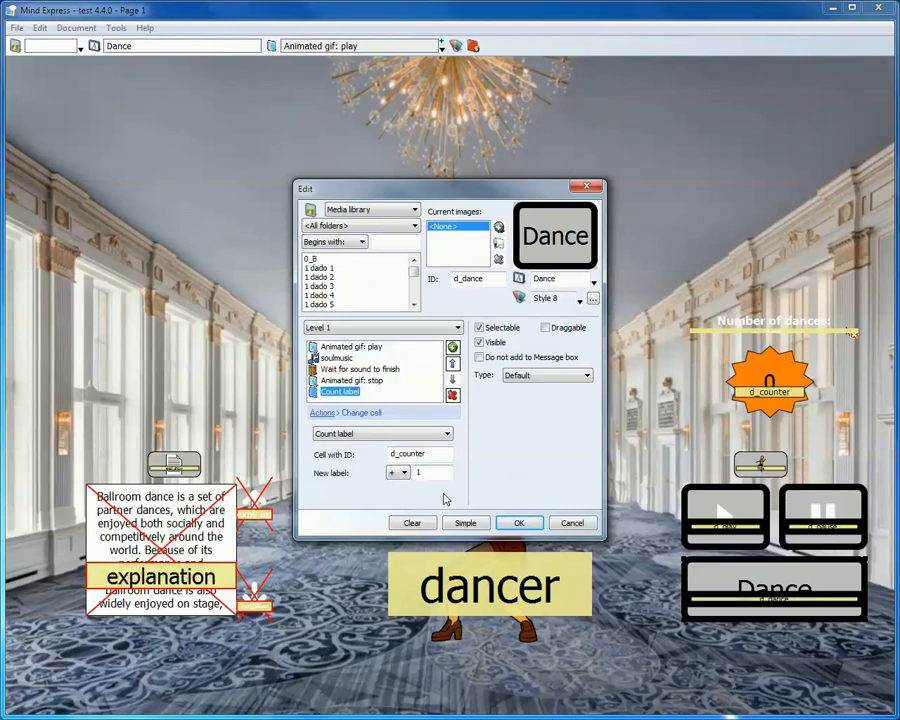
pyautogui.click(520, 525)
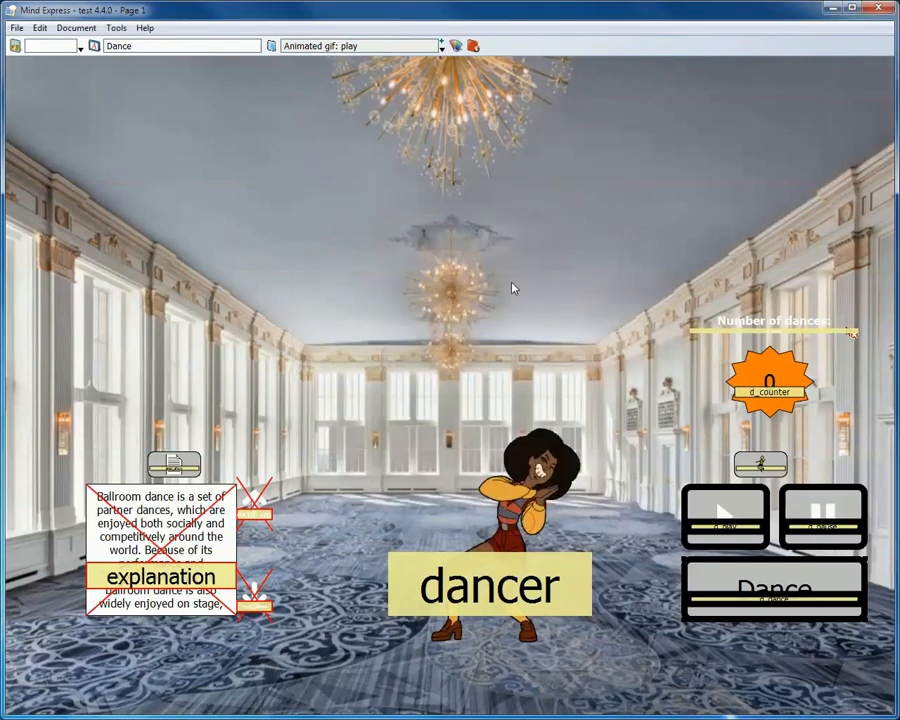
pyautogui.press('F4')
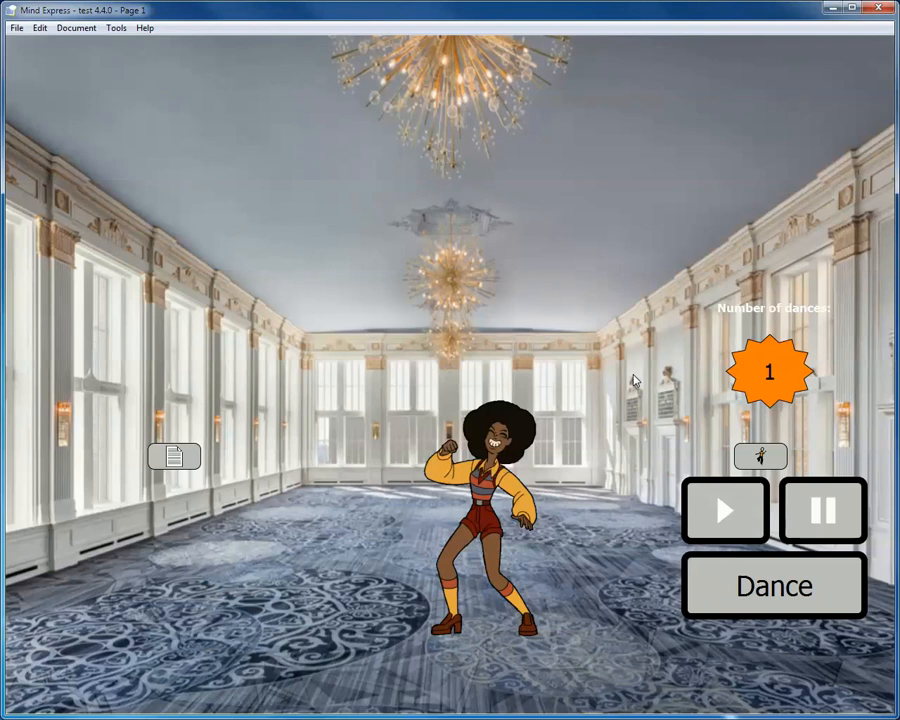
# - Check the wait for sound to finish action on the Dance cell and return to user mode
pyautogui.press('F2')
pyautogui.doubleClick(782, 589)
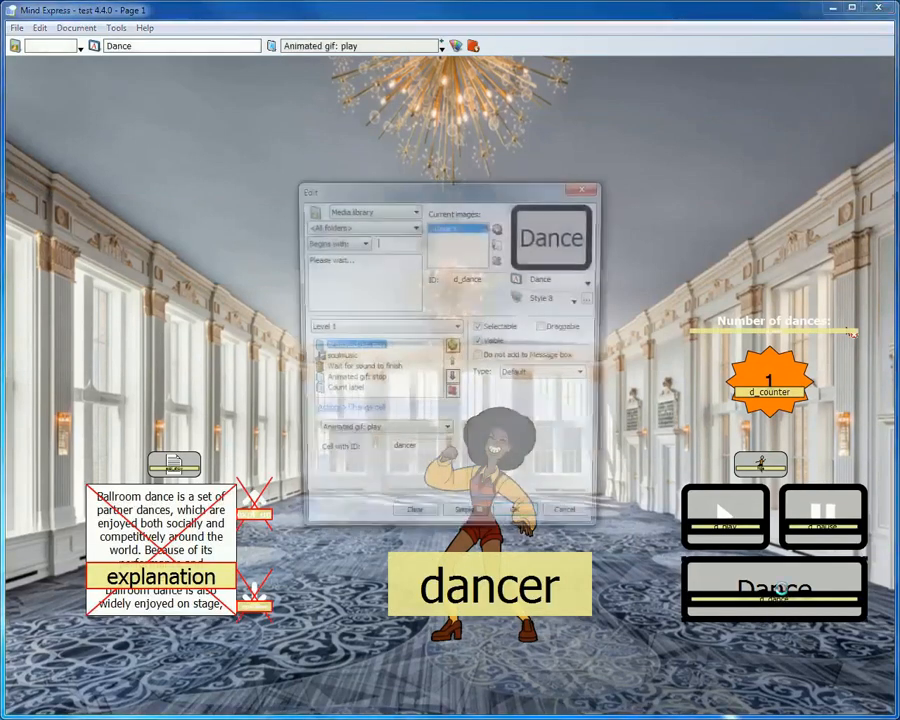
pyautogui.click(362, 369)
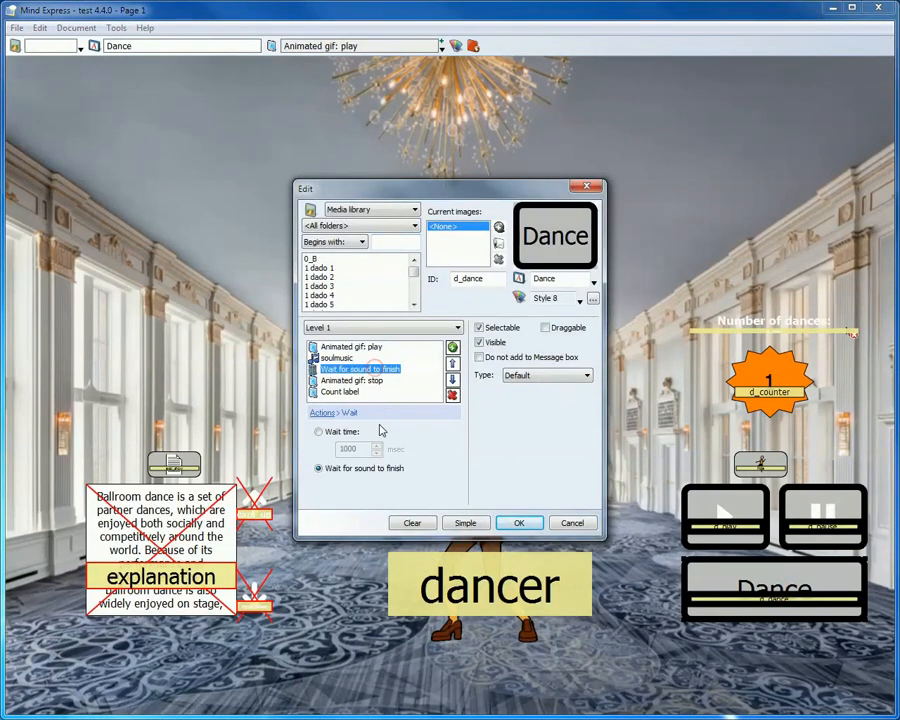
pyautogui.click(535, 523)
pyautogui.press('F2')
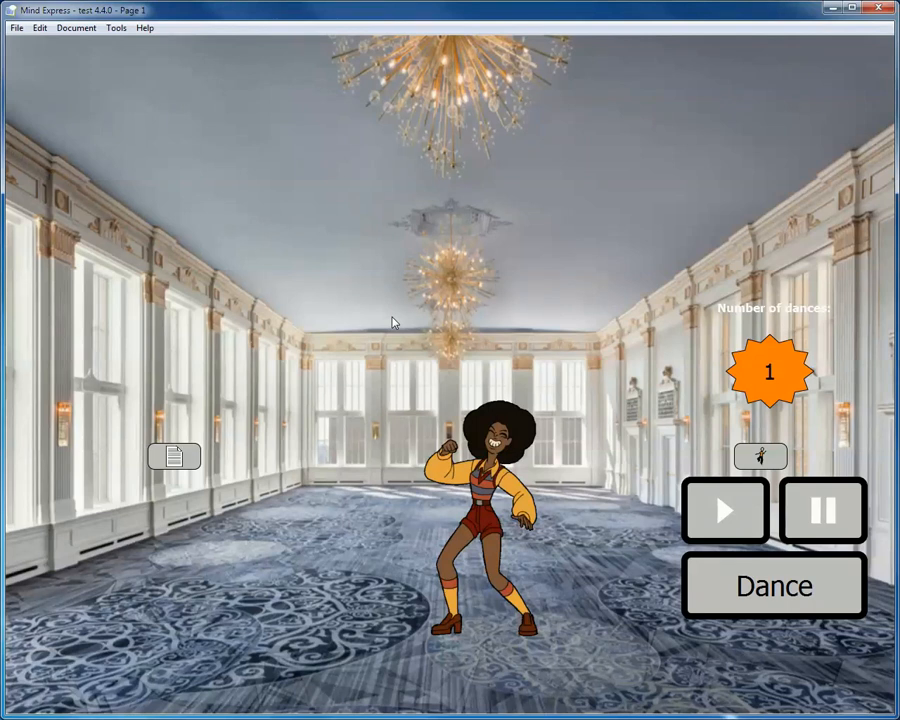
# - Show the ballroom dance explanation text and scroll it down and back up with its arrow cells
pyautogui.click(175, 456)
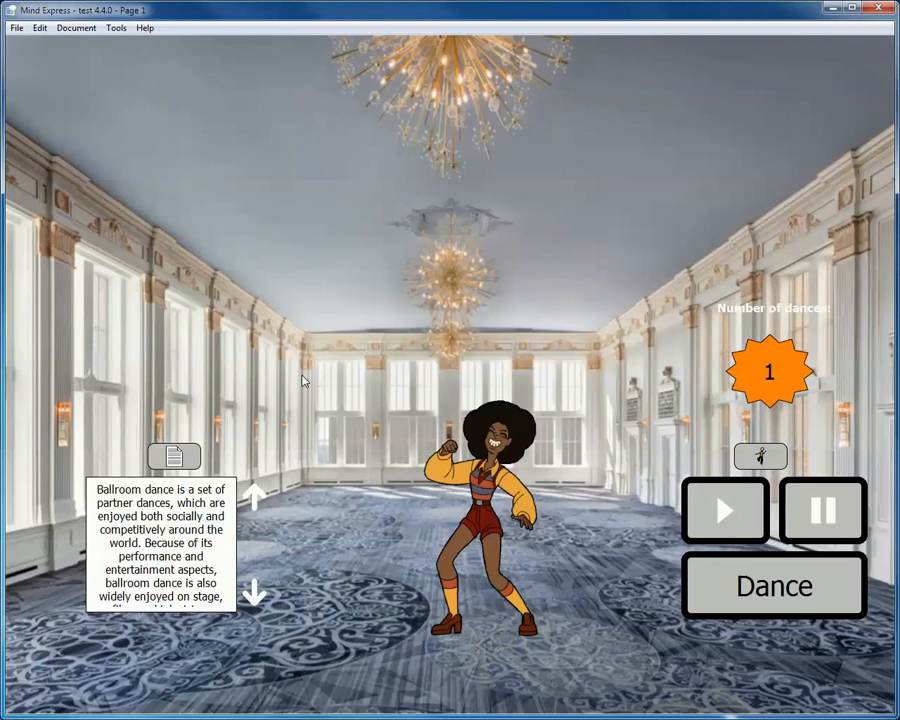
pyautogui.click(258, 598)
pyautogui.click(258, 598)
pyautogui.click(258, 598)
pyautogui.click(258, 598)
pyautogui.click(258, 598)
pyautogui.click(258, 598)
pyautogui.click(258, 598)
pyautogui.click(258, 598)
pyautogui.click(258, 598)
pyautogui.click(258, 598)
pyautogui.click(258, 598)
pyautogui.click(258, 598)
pyautogui.click(258, 598)
pyautogui.click(258, 598)
pyautogui.click(258, 598)
pyautogui.click(258, 598)
pyautogui.click(258, 598)
pyautogui.click(258, 598)
pyautogui.click(258, 598)
pyautogui.click(258, 598)
pyautogui.click(258, 598)
pyautogui.click(258, 598)
pyautogui.click(258, 598)
pyautogui.click(258, 598)
pyautogui.click(258, 598)
pyautogui.click(258, 598)
pyautogui.click(258, 598)
pyautogui.click(258, 598)
pyautogui.click(258, 598)
pyautogui.click(254, 490)
pyautogui.click(256, 496)
pyautogui.click(256, 496)
pyautogui.click(257, 500)
pyautogui.click(257, 500)
pyautogui.click(258, 505)
pyautogui.click(258, 505)
pyautogui.click(258, 505)
pyautogui.click(256, 498)
pyautogui.click(255, 492)
pyautogui.click(255, 492)
pyautogui.click(255, 492)
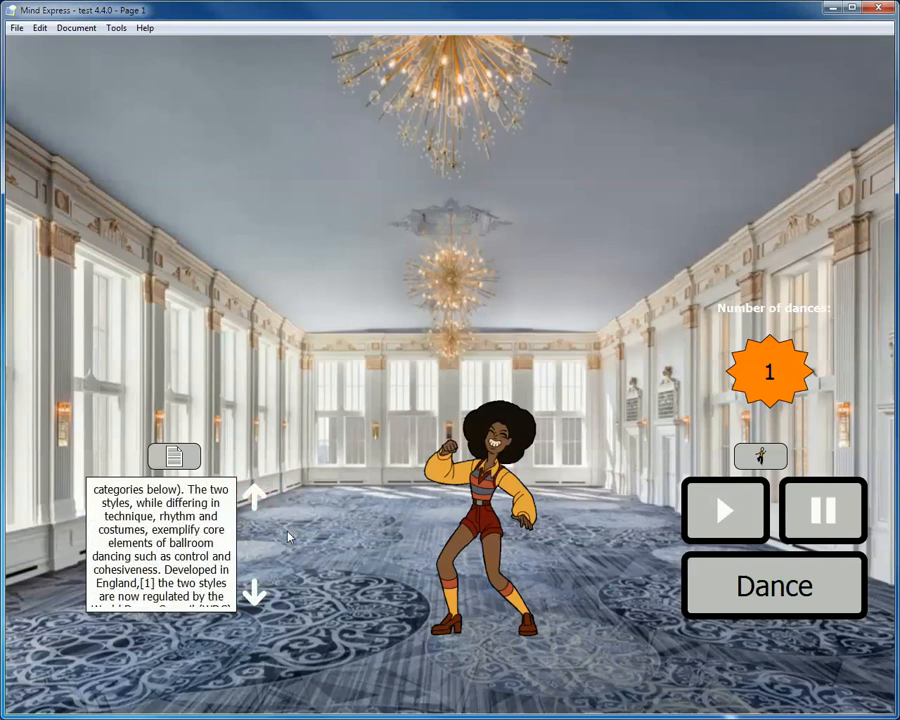
# - Review the scroll label actions, available Change cell options and target cell ID on the explanation's up and down arrow cells
pyautogui.press('F2')
pyautogui.click(155, 585)
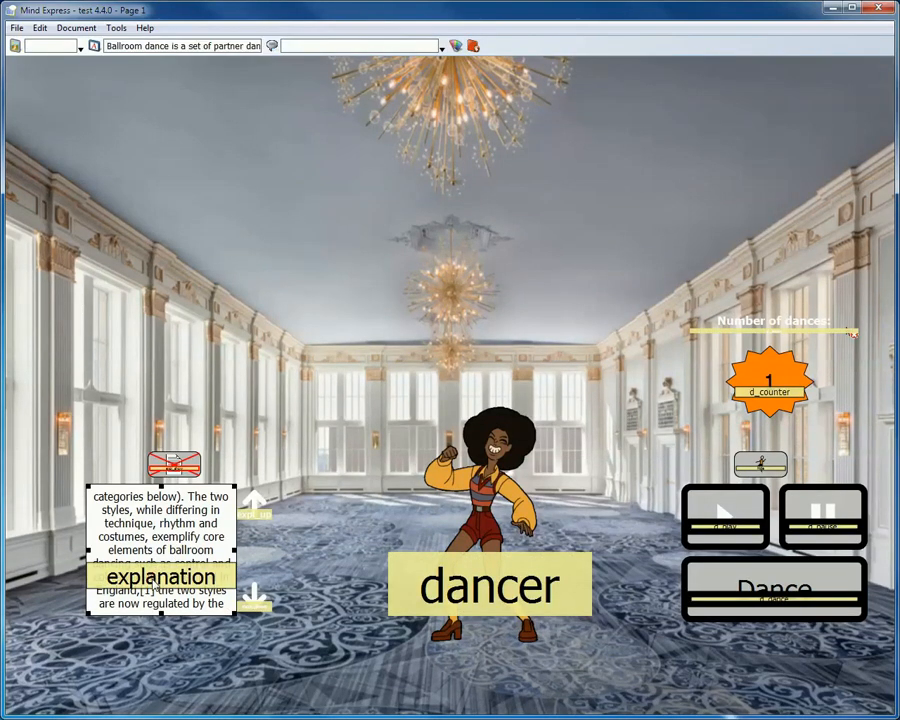
pyautogui.click(257, 510)
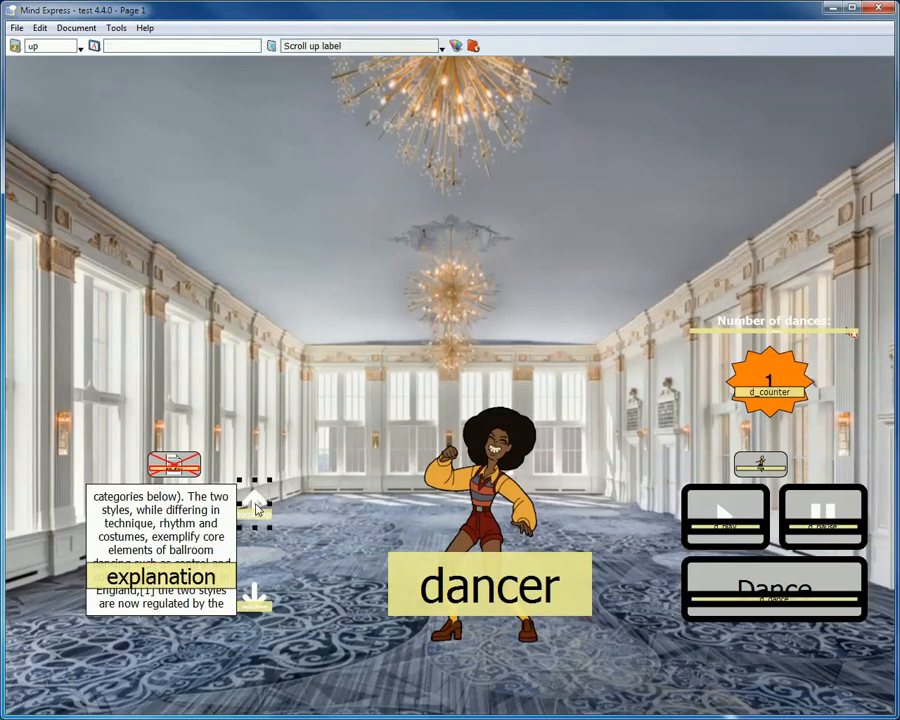
pyautogui.doubleClick(257, 510)
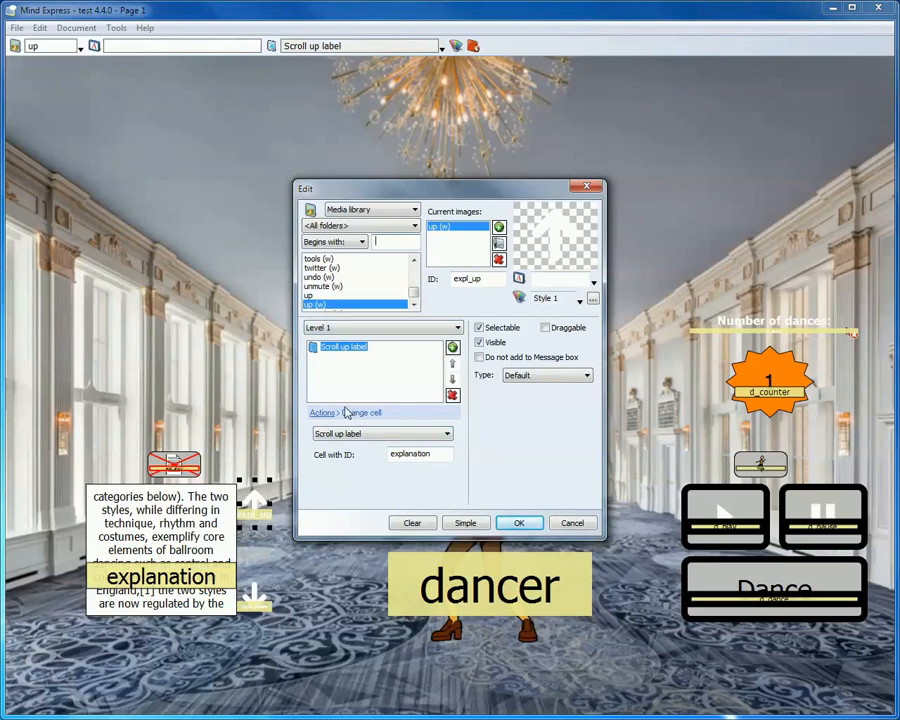
pyautogui.click(392, 434)
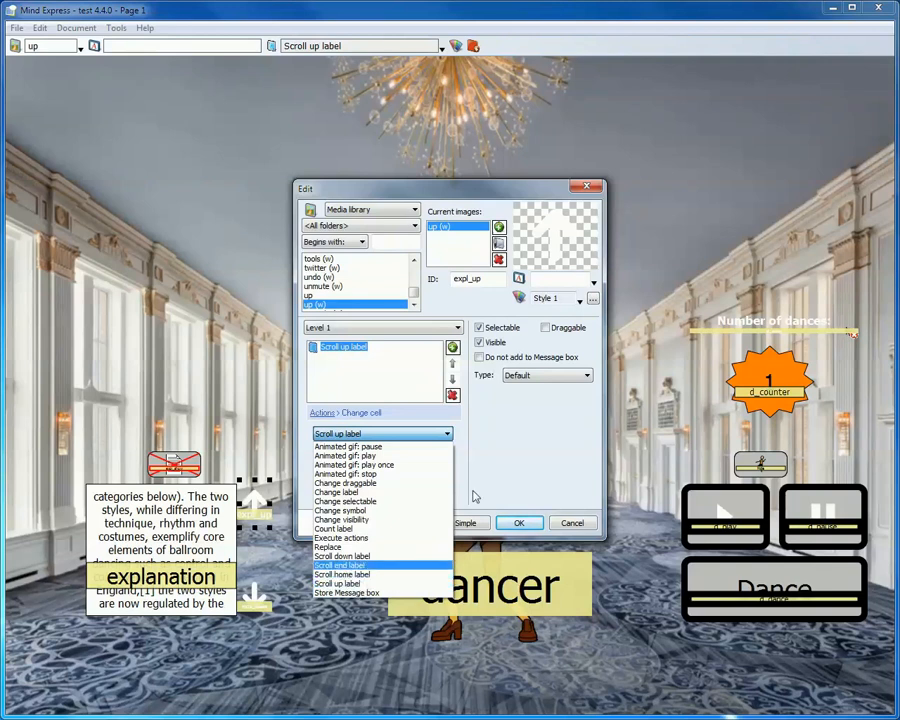
pyautogui.click(340, 583)
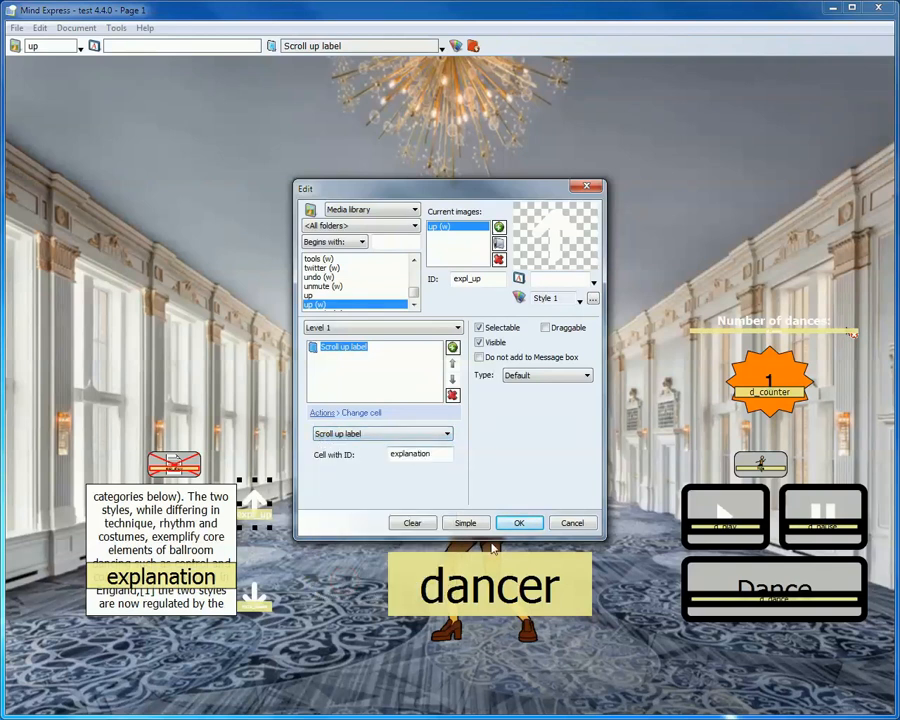
pyautogui.click(519, 523)
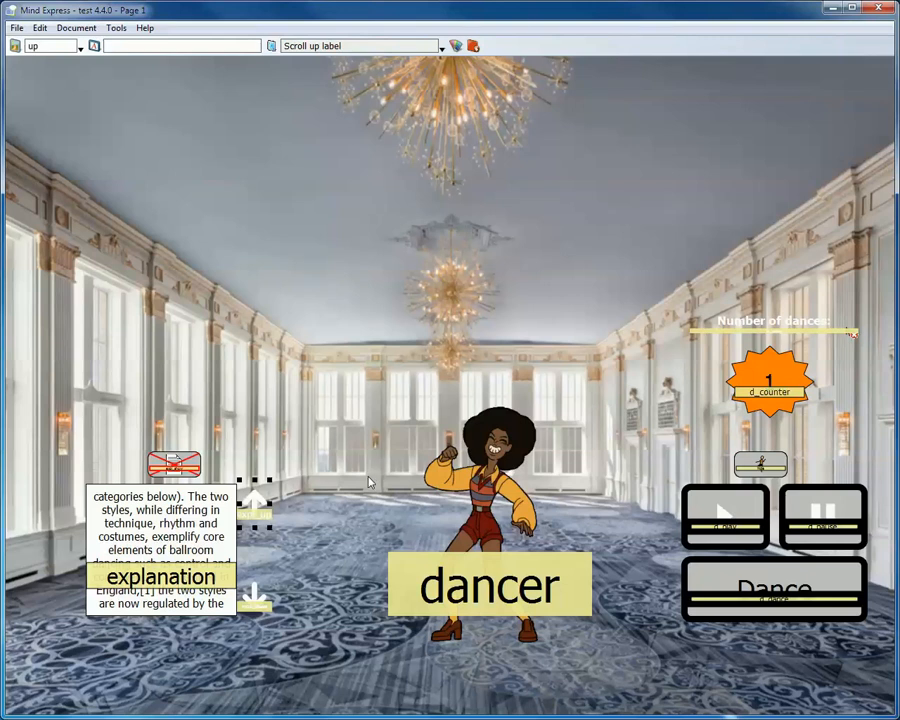
pyautogui.doubleClick(256, 594)
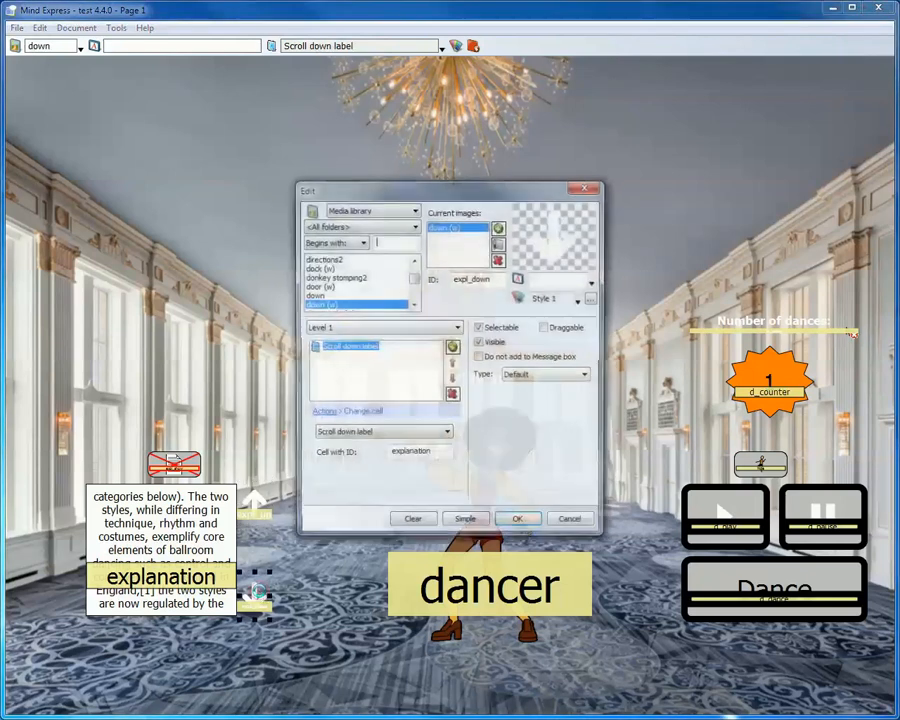
pyautogui.click(517, 518)
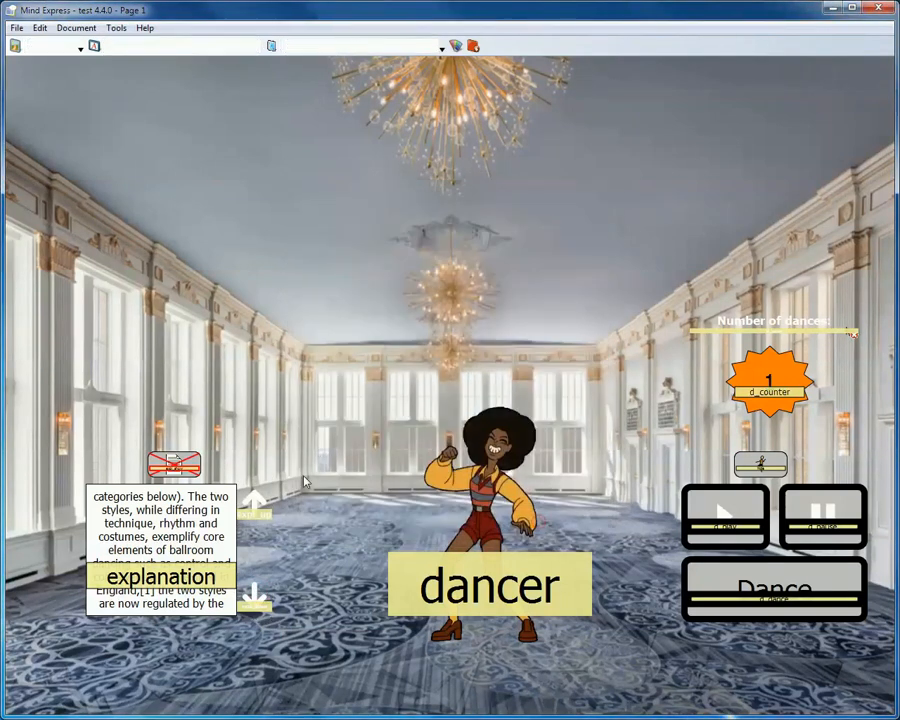
# - Leave edit mode and test scrolling the explanation text down a few lines and back to its beginning
pyautogui.press('F2')
pyautogui.click(259, 598)
pyautogui.click(259, 598)
pyautogui.click(259, 598)
pyautogui.click(259, 598)
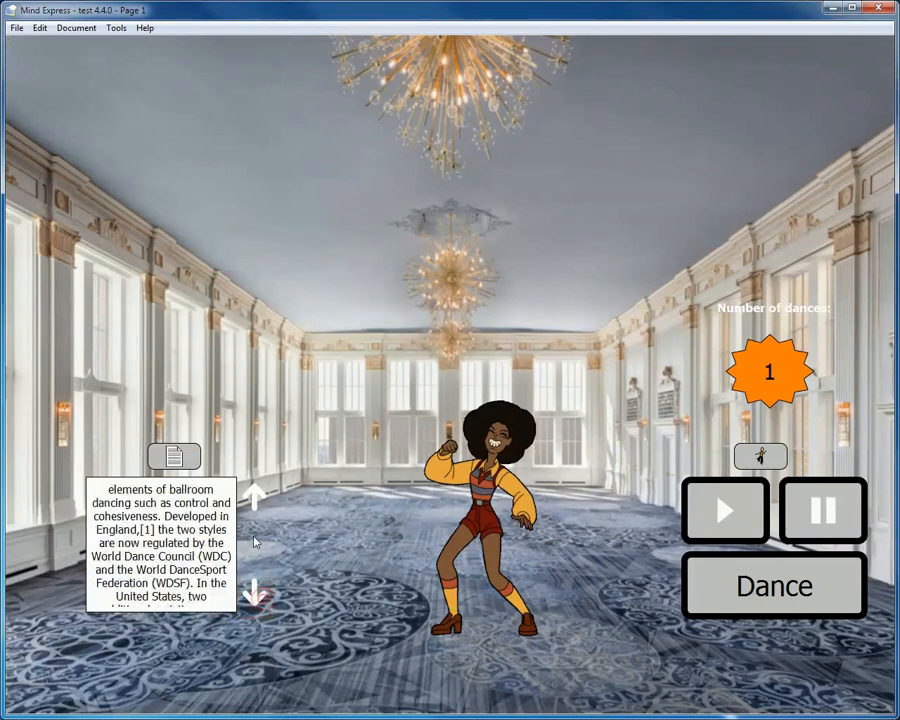
pyautogui.click(255, 493)
pyautogui.click(255, 493)
pyautogui.click(255, 493)
pyautogui.click(255, 495)
pyautogui.click(254, 505)
pyautogui.click(254, 505)
pyautogui.click(254, 505)
pyautogui.click(254, 505)
pyautogui.click(254, 505)
pyautogui.click(254, 505)
pyautogui.click(254, 505)
pyautogui.click(254, 505)
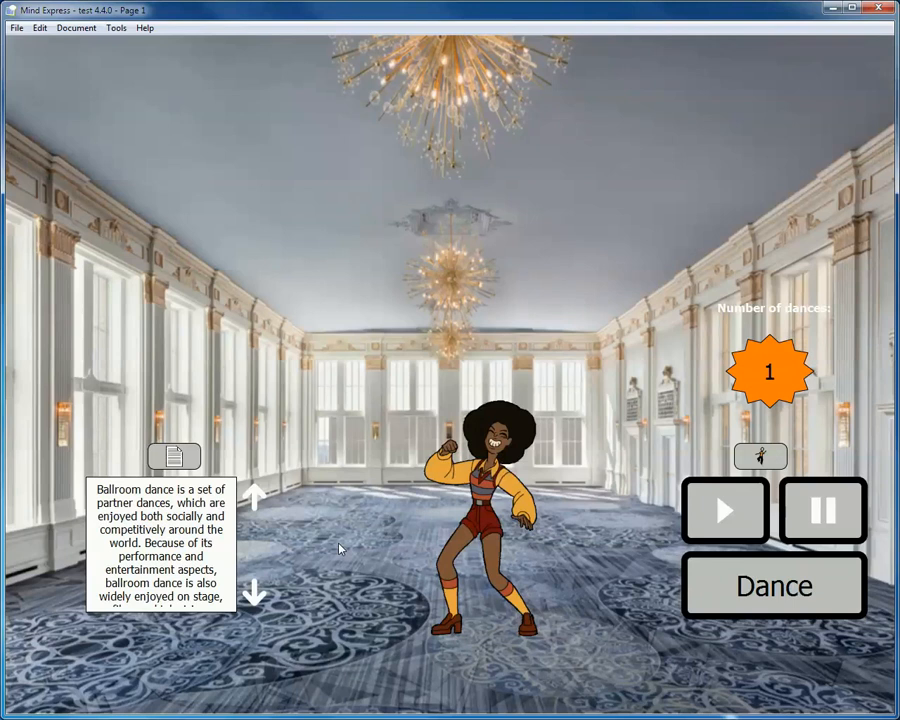
# - Open the scantest 4.4.0 document without saving the changes to test 4.4.0
pyautogui.click(16, 29)
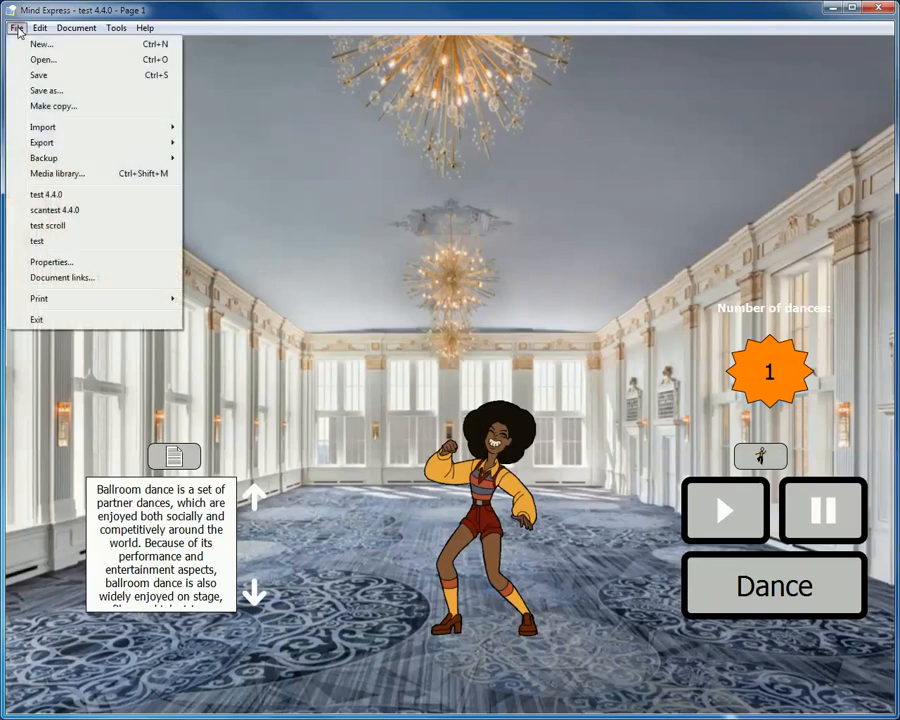
pyautogui.click(82, 210)
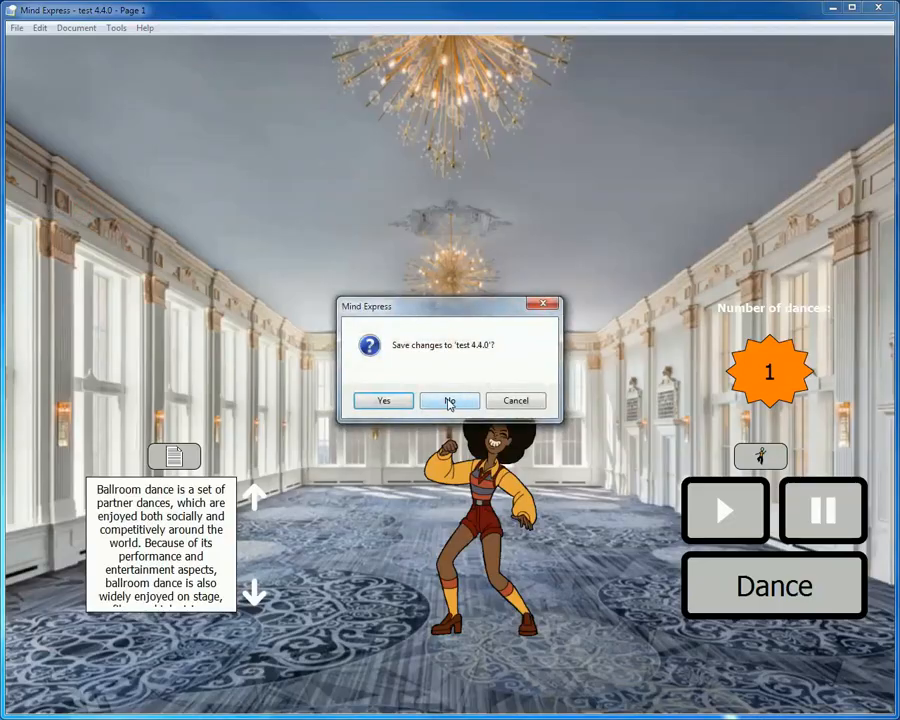
pyautogui.click(450, 398)
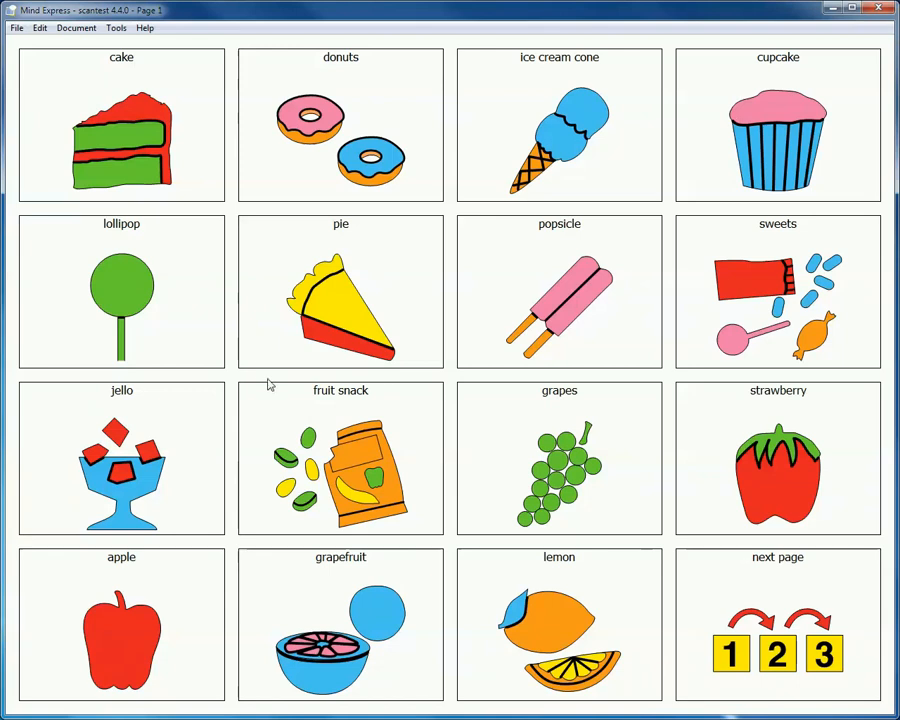
# - Compare the food symbols on page 1 with those on page 2
pyautogui.press('pagedown')
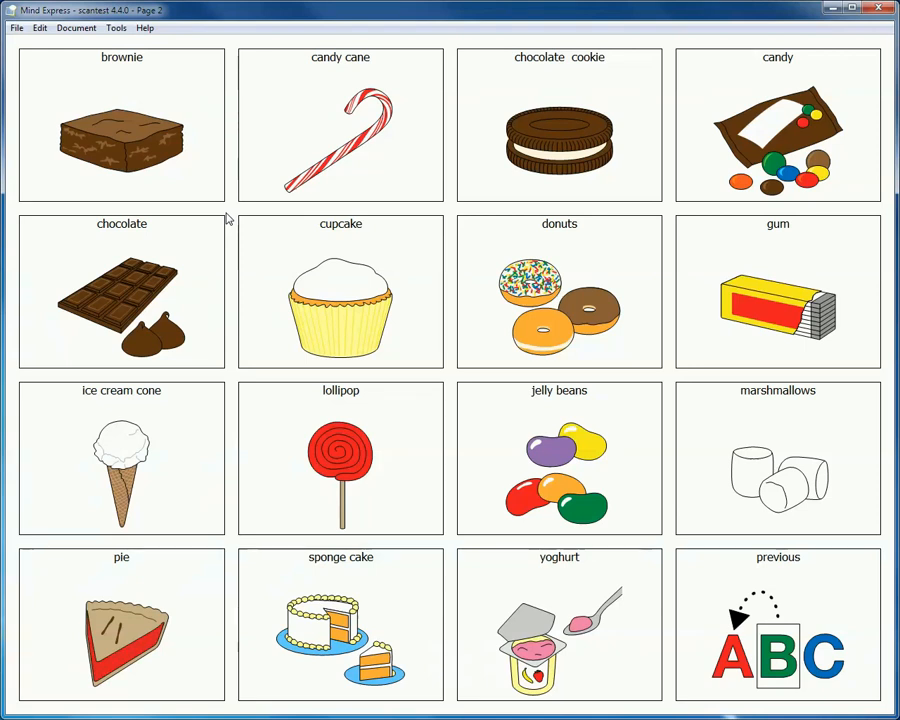
pyautogui.press('pageup')
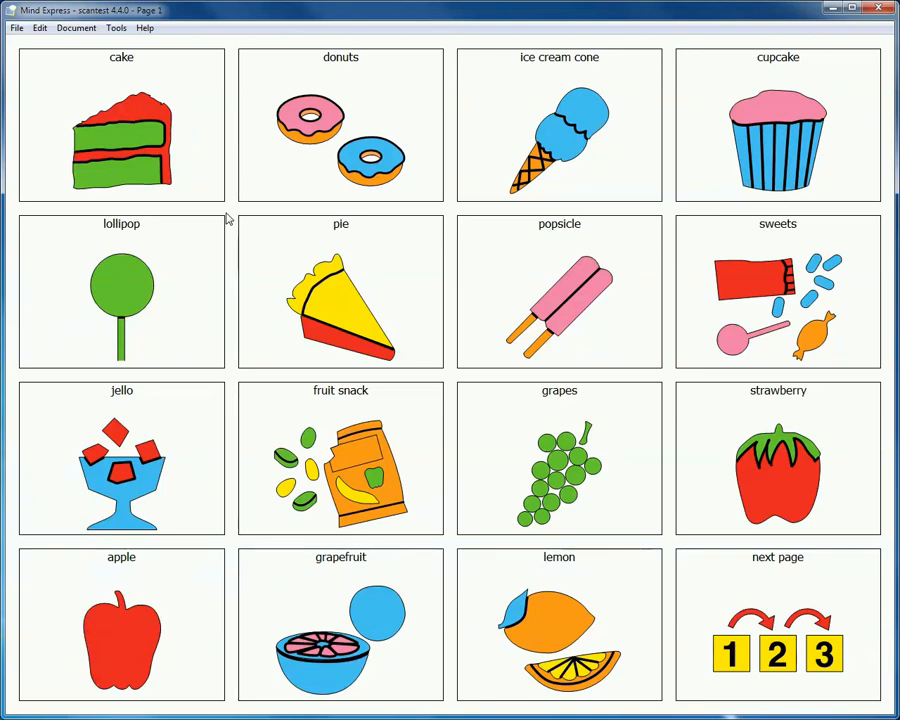
pyautogui.press('pagedown')
# - Review the symbol sets available for the cake cell in edit mode, keeping PCS High Contrast
pyautogui.hotkey('ctrl', 'e')
pyautogui.doubleClick(180, 154)
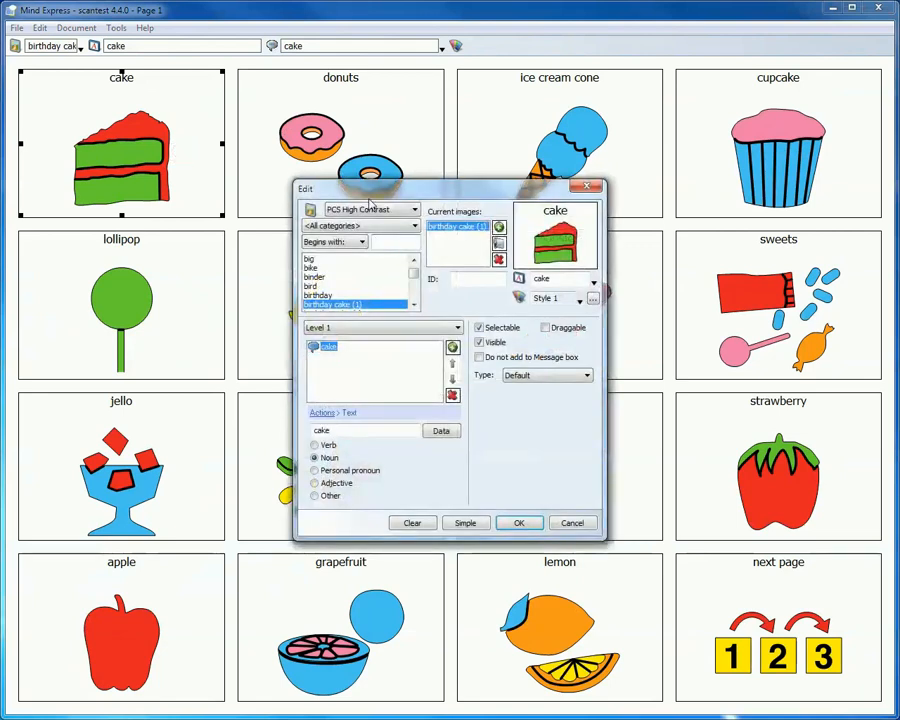
pyautogui.click(395, 210)
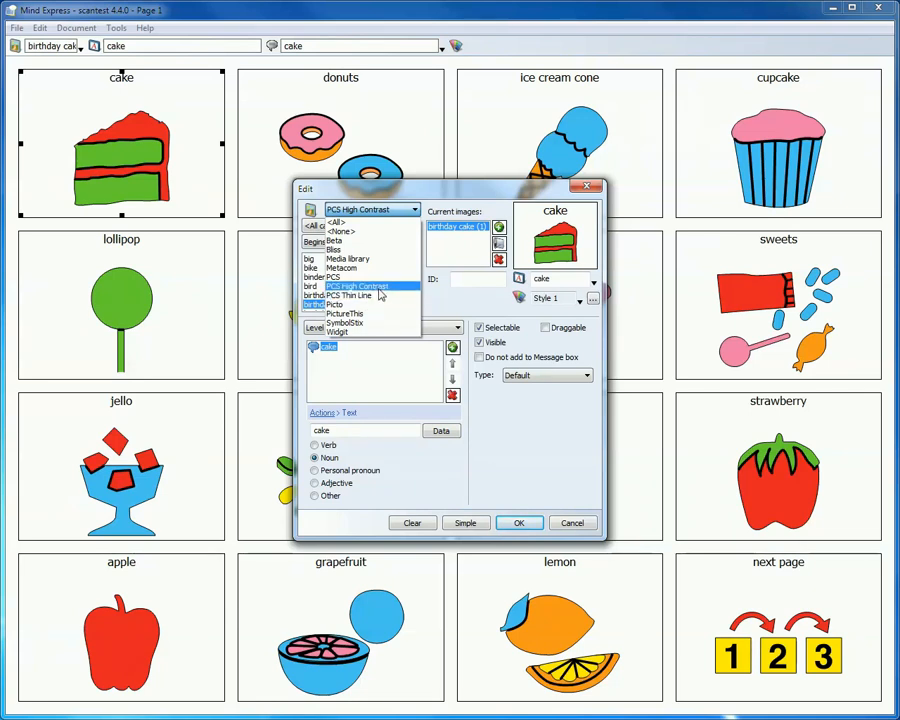
pyautogui.click(381, 288)
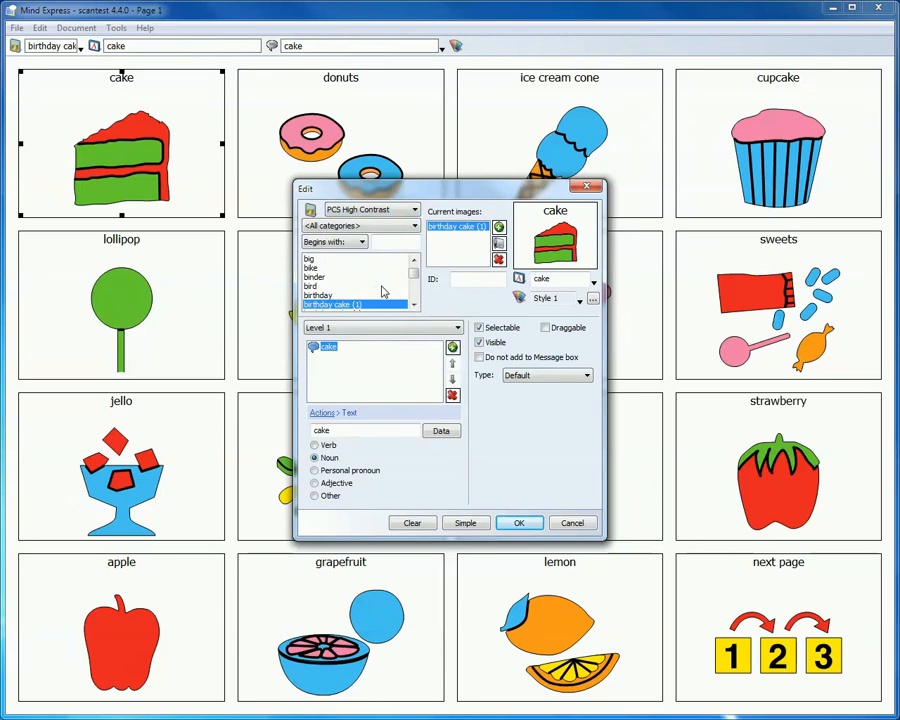
pyautogui.click(521, 524)
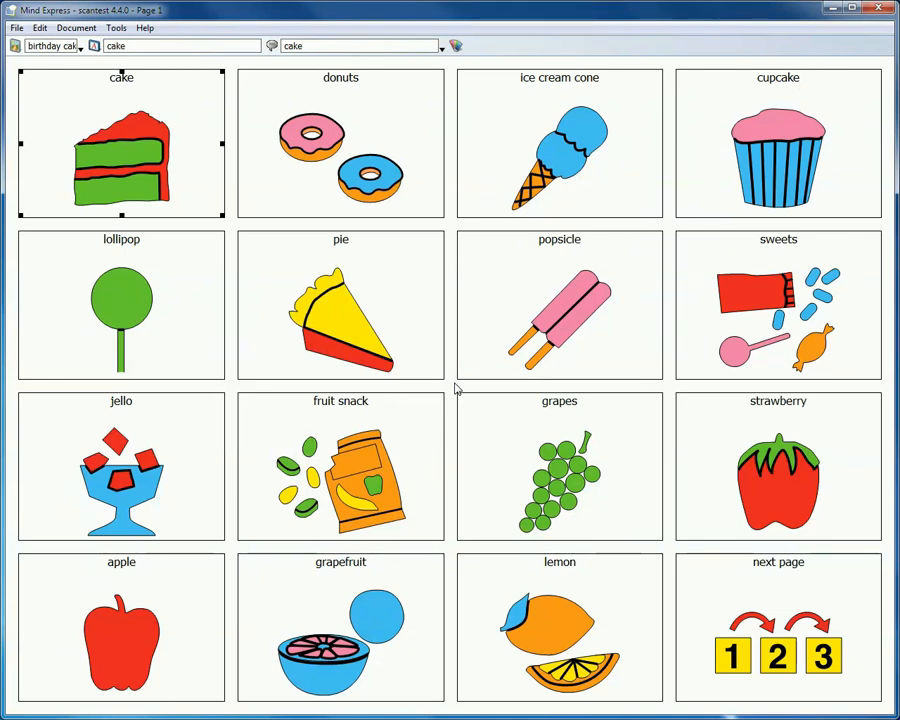
# - View the High Contrast and Thin Line symbol set web addresses on page 3 and return to page 1
pyautogui.press('pagedown')
pyautogui.press('pagedown')
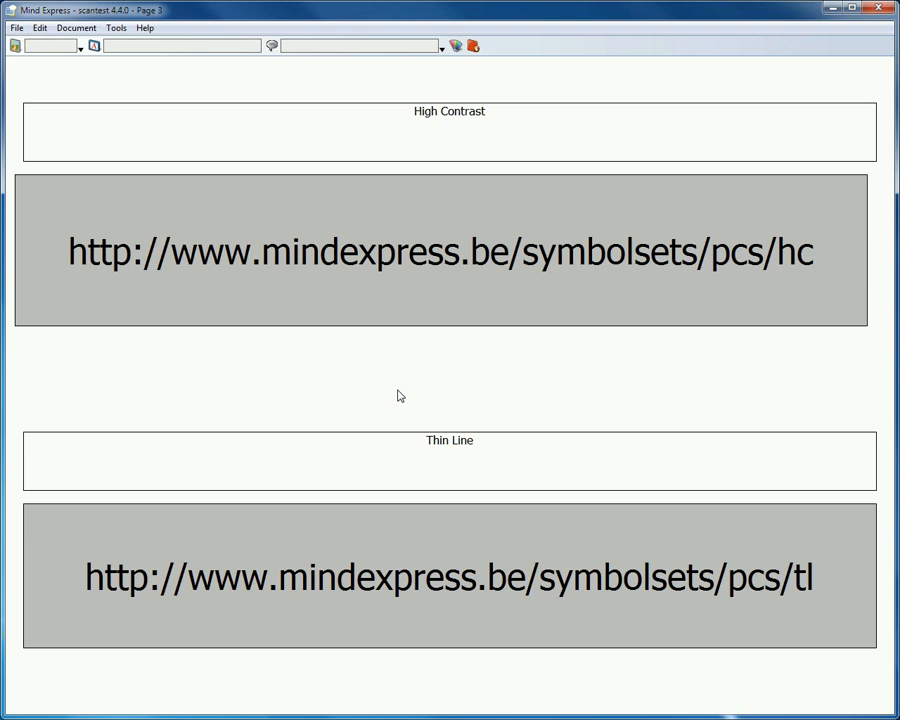
pyautogui.press('pageup')
pyautogui.press('pageup')
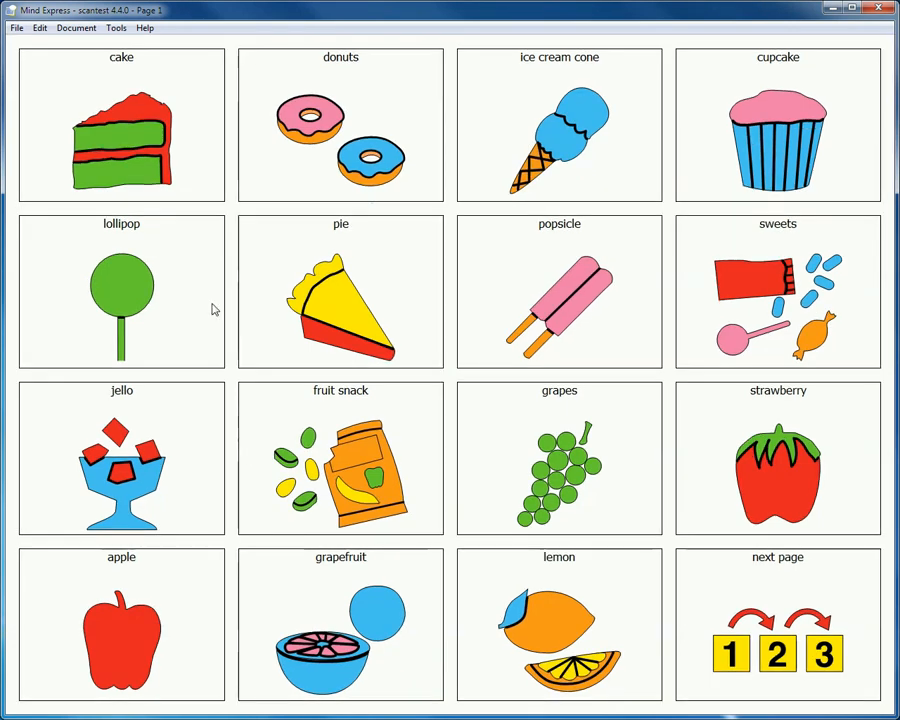
# - Review the method and preference settings for scanning selection, including the Automatic first step option
pyautogui.click(115, 28)
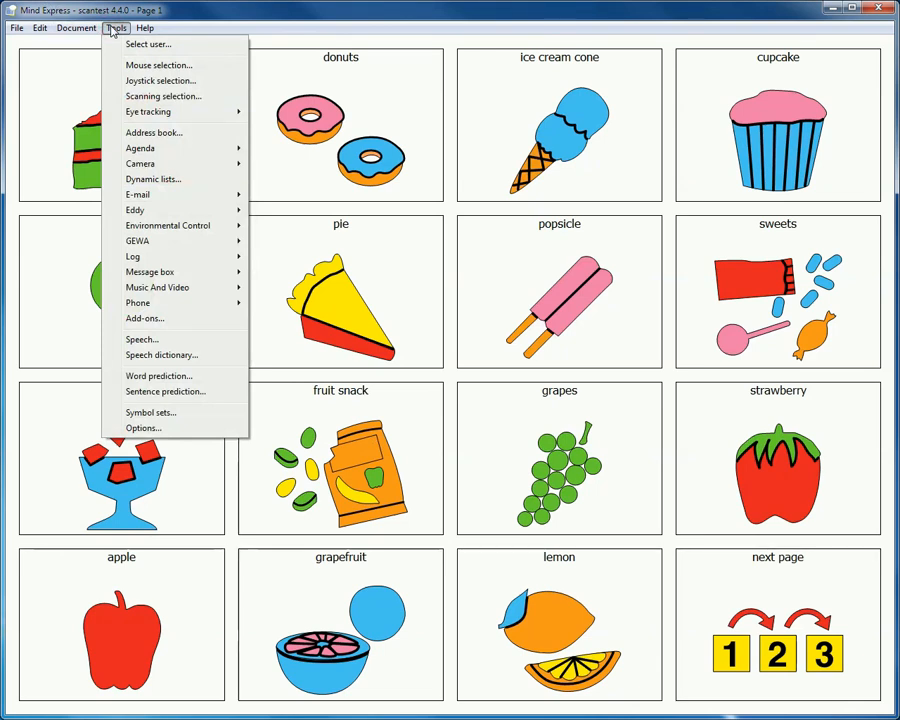
pyautogui.click(130, 96)
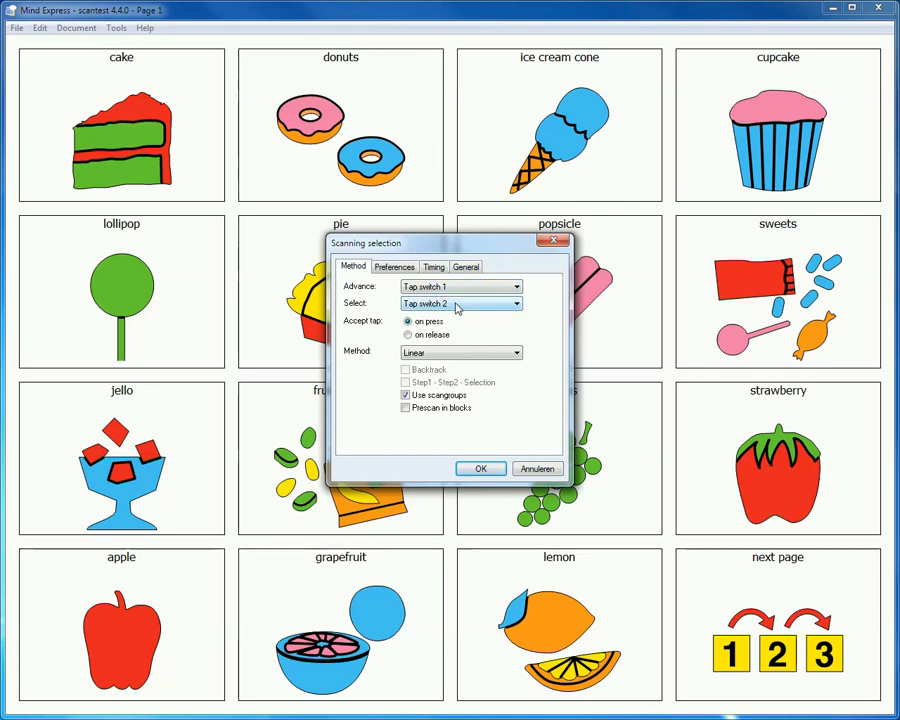
pyautogui.click(395, 266)
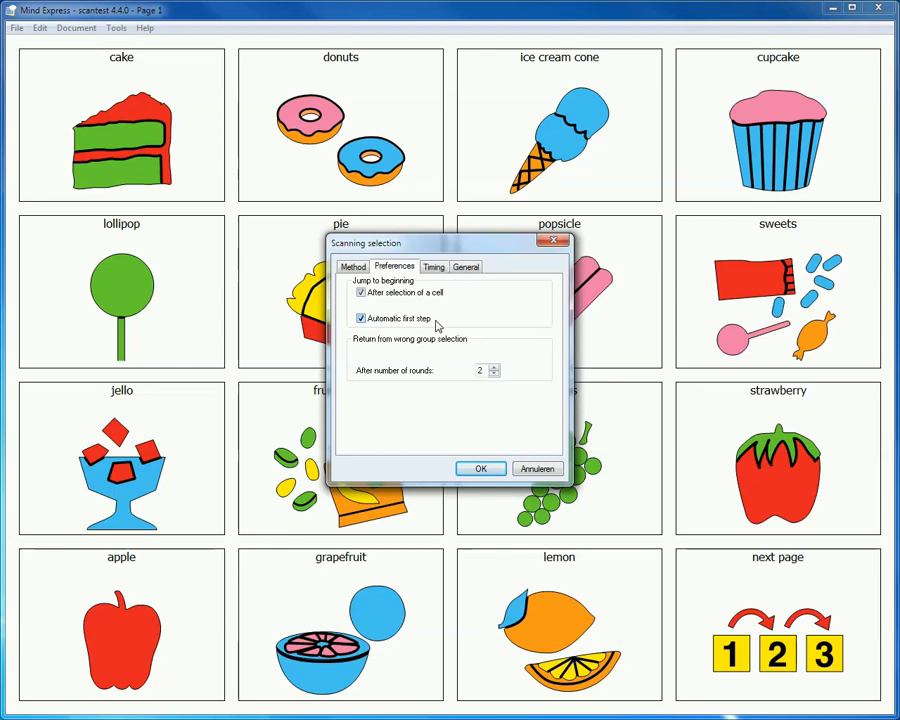
pyautogui.click(353, 267)
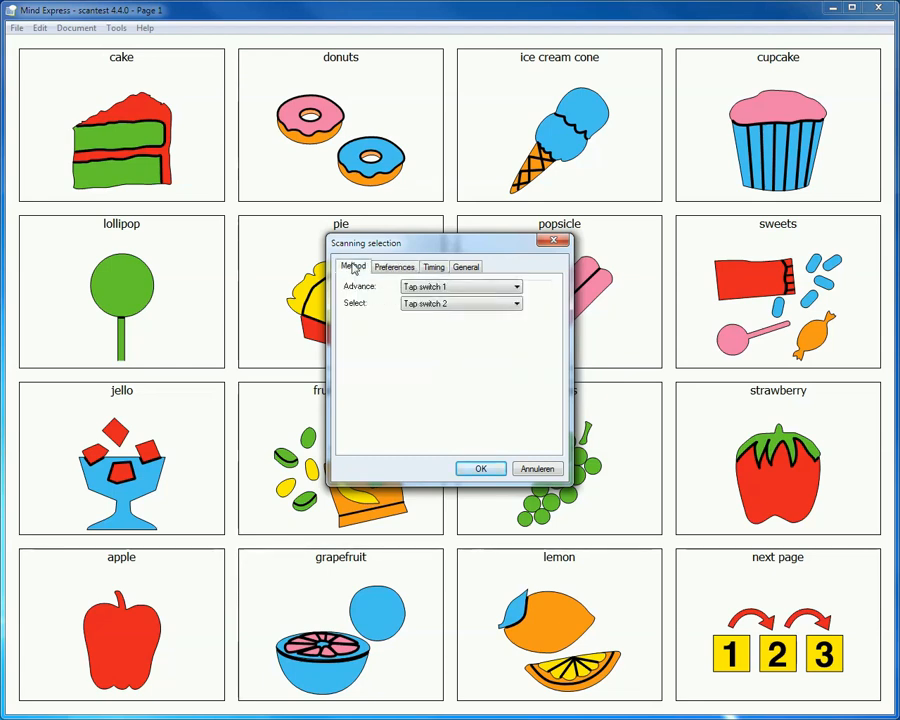
pyautogui.click(484, 468)
# - Start scanning selection on page 1 to try the automatic first step
pyautogui.click(70, 30)
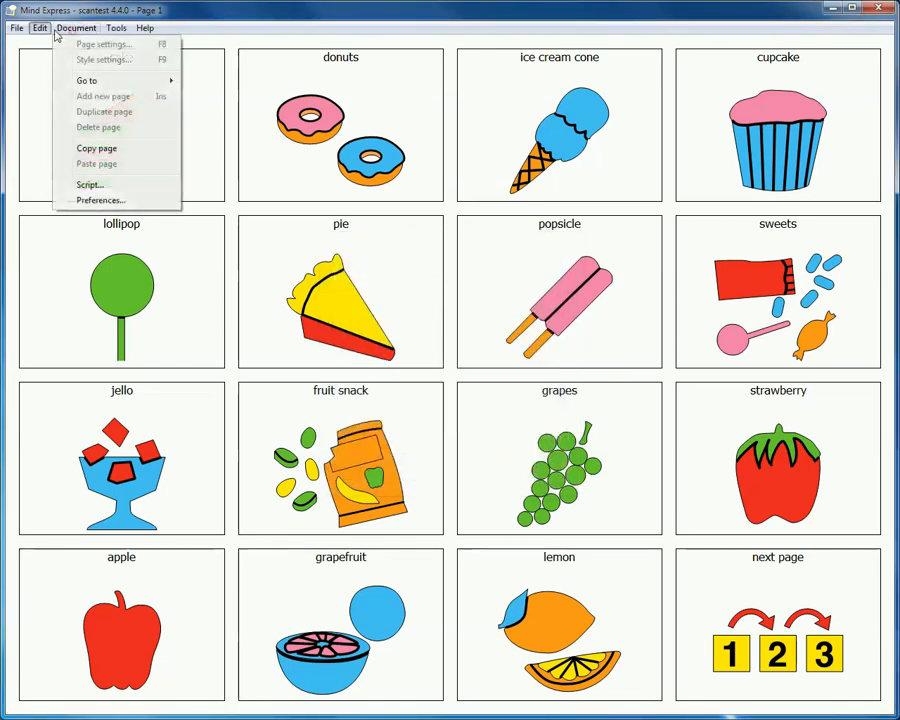
pyautogui.moveTo(40, 28)
pyautogui.click(66, 74)
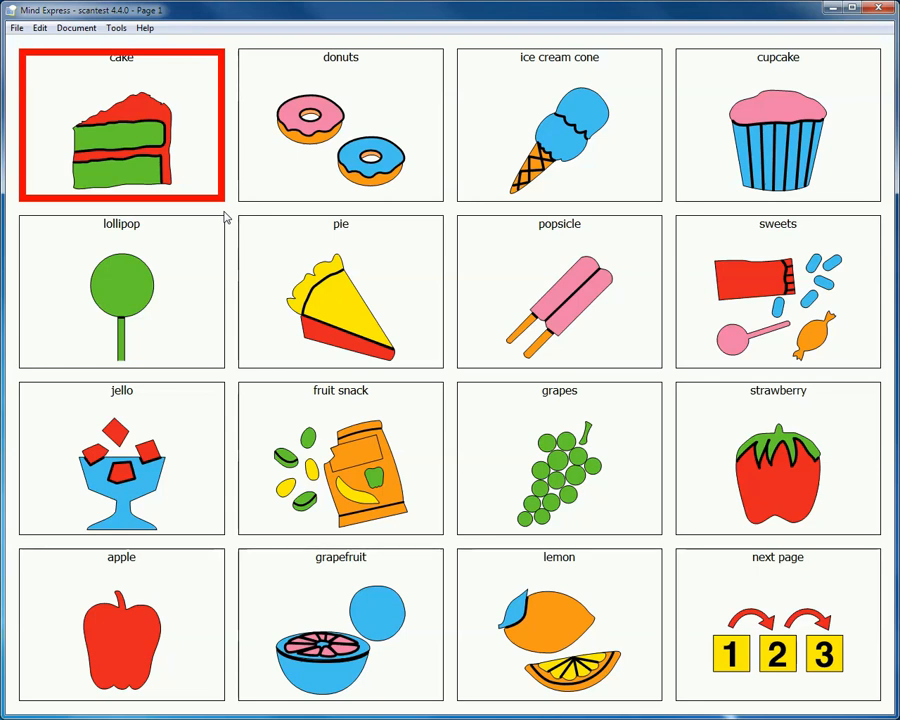
# - Turn off Automatic first step in the scanning preferences and start scanning selection again
pyautogui.click(116, 28)
pyautogui.click(168, 97)
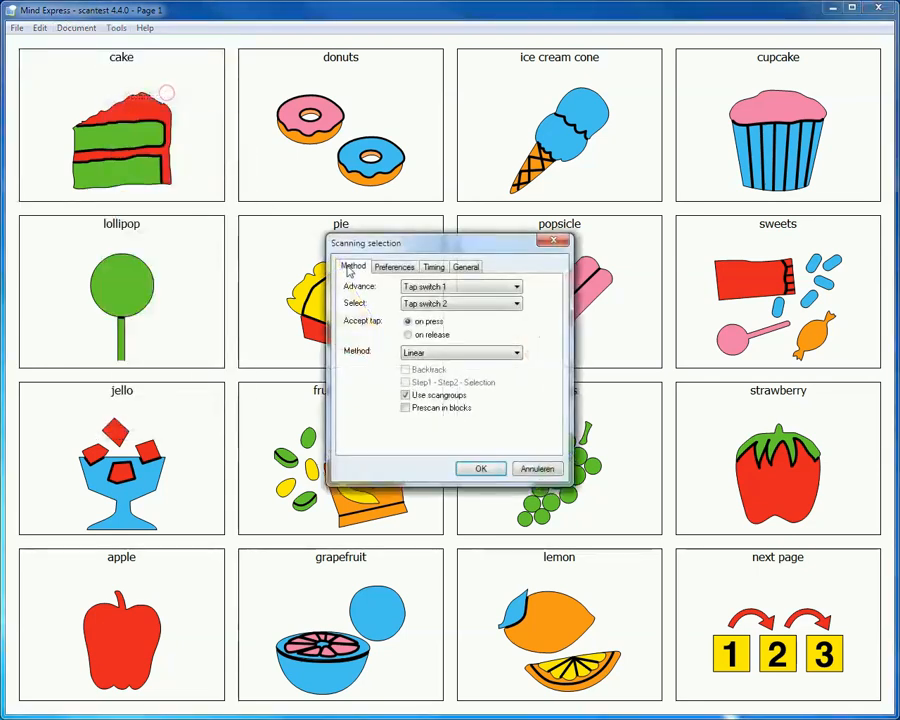
pyautogui.click(394, 266)
pyautogui.click(361, 318)
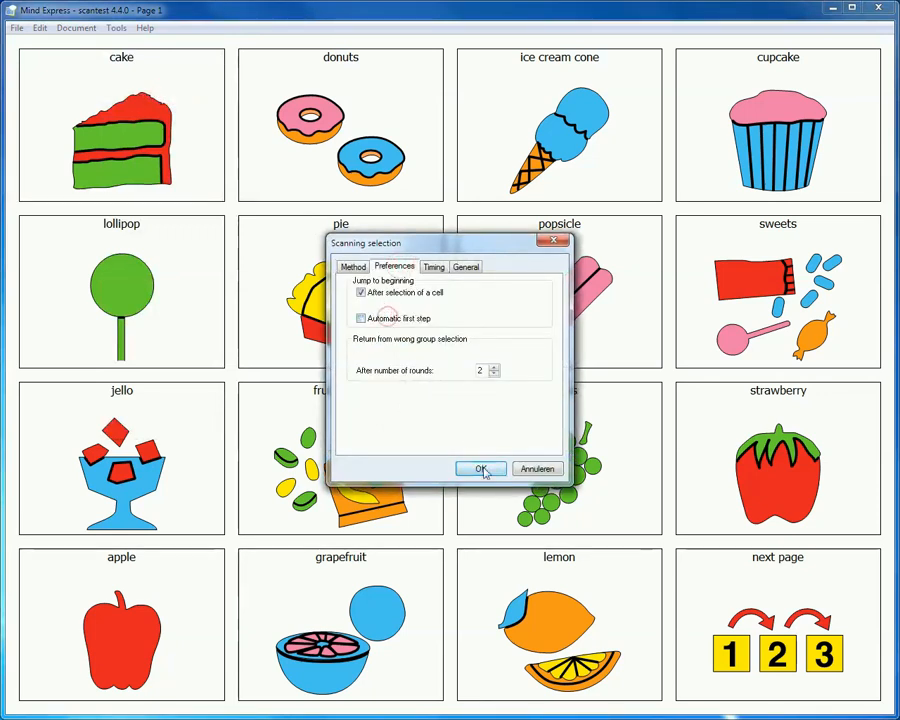
pyautogui.click(480, 468)
pyautogui.click(42, 28)
pyautogui.click(66, 75)
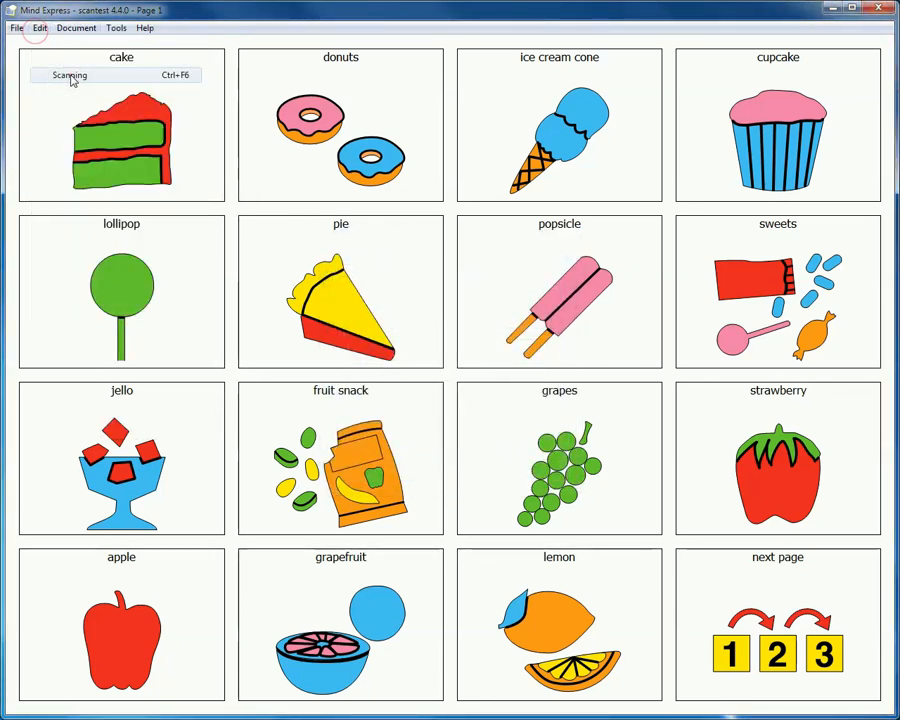
# - Scan through the cells on page 1 without the automatic first step and select the popsicle cell
pyautogui.click(229, 381)
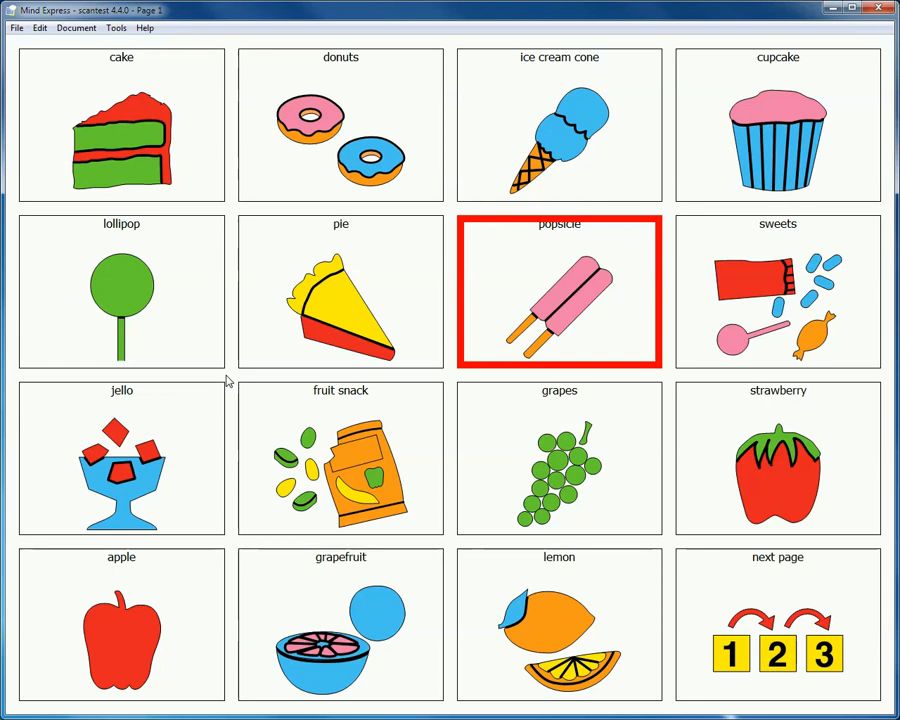
pyautogui.press('space')
pyautogui.press('space')
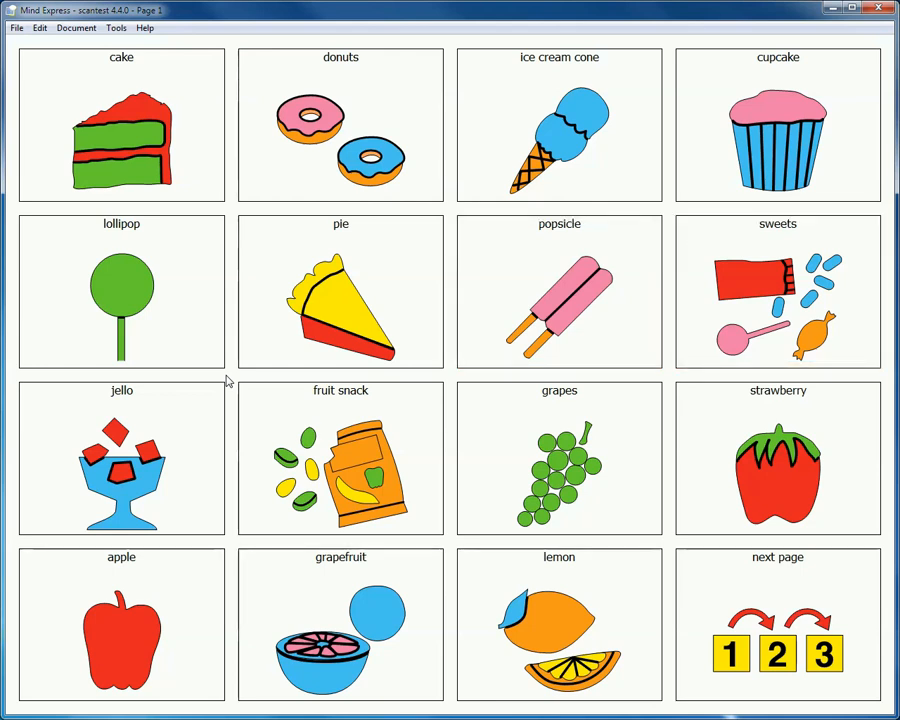
pyautogui.press('space')
# - Set the scanning selection's Advance option to Automatic
pyautogui.click(116, 28)
pyautogui.click(160, 96)
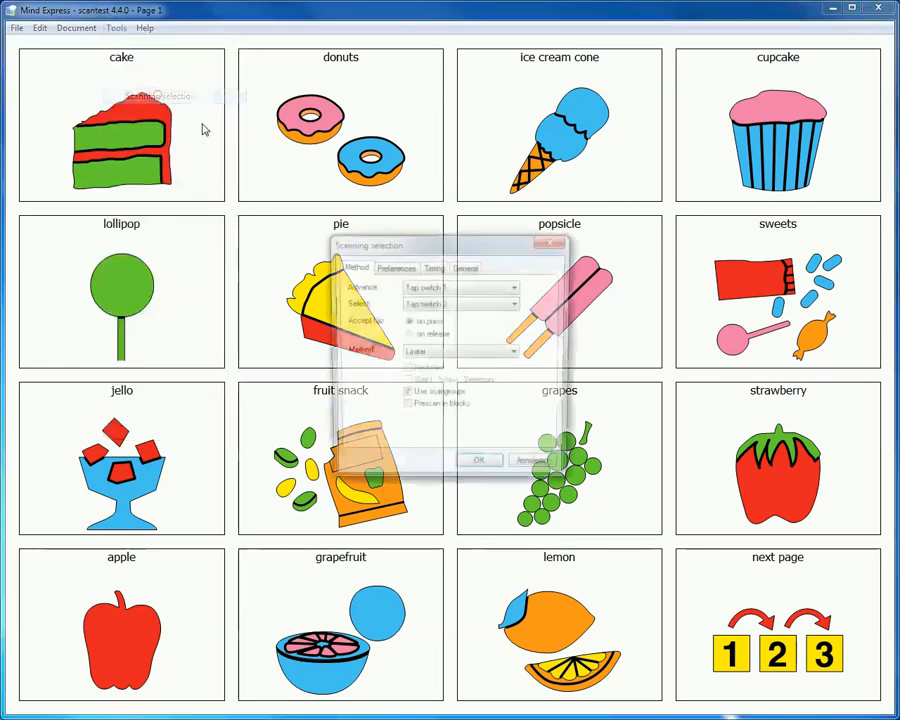
pyautogui.click(394, 267)
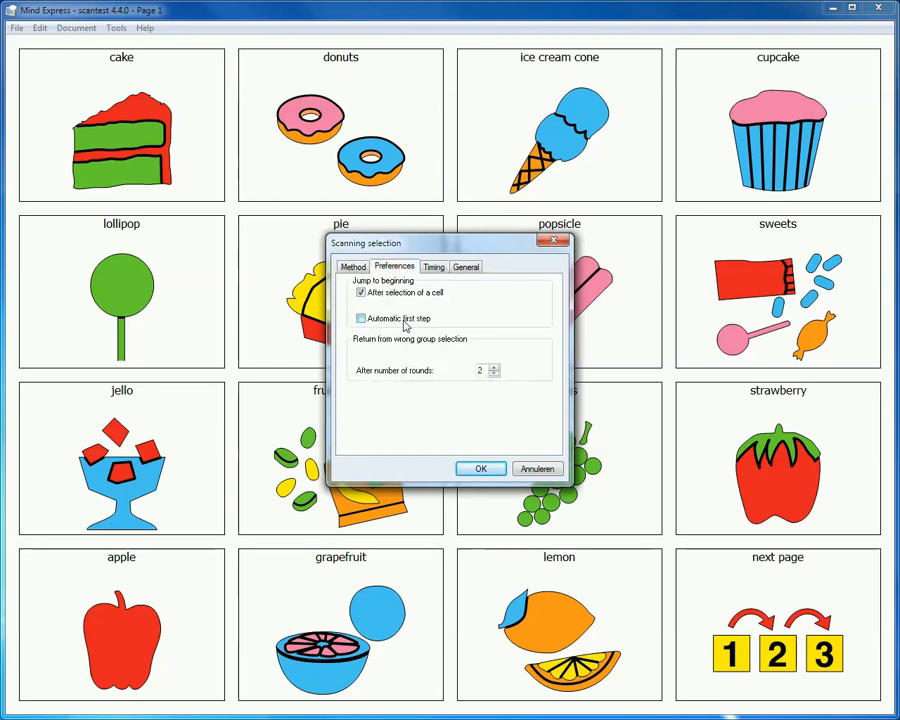
pyautogui.click(355, 269)
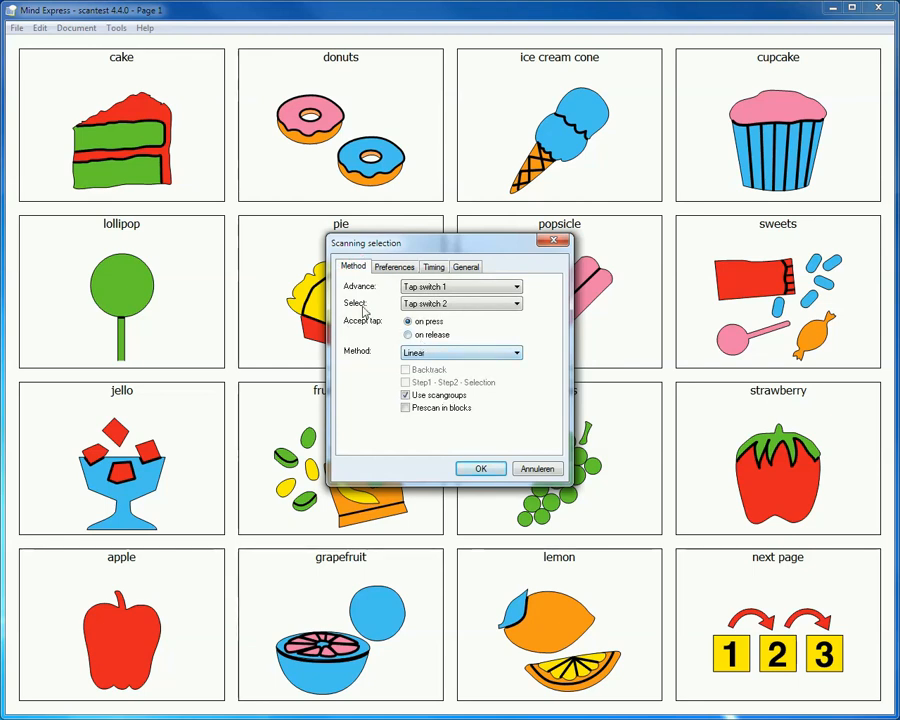
pyautogui.click(456, 291)
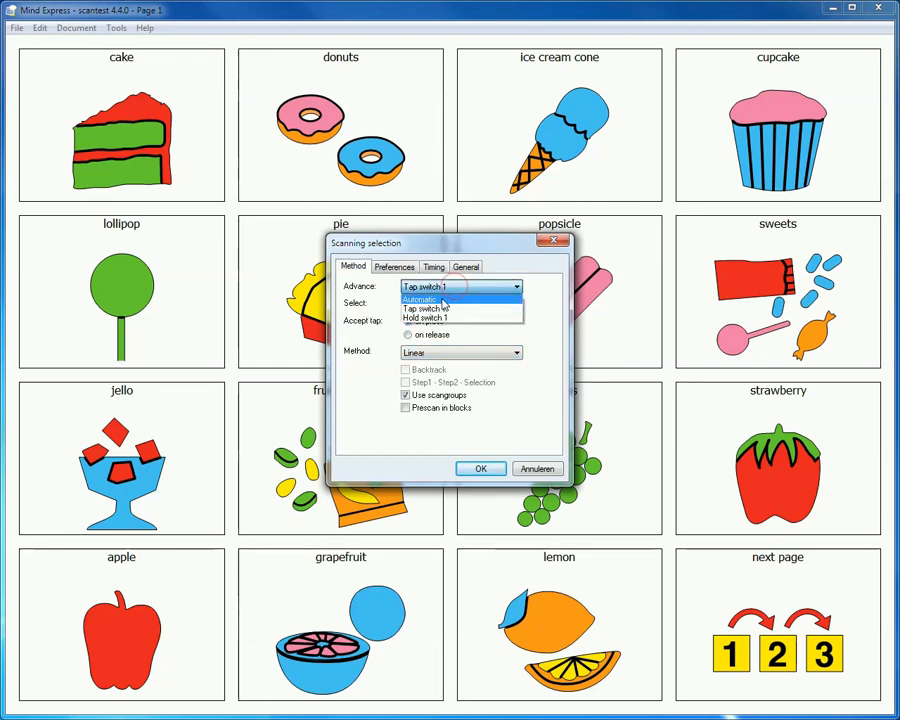
pyautogui.click(443, 300)
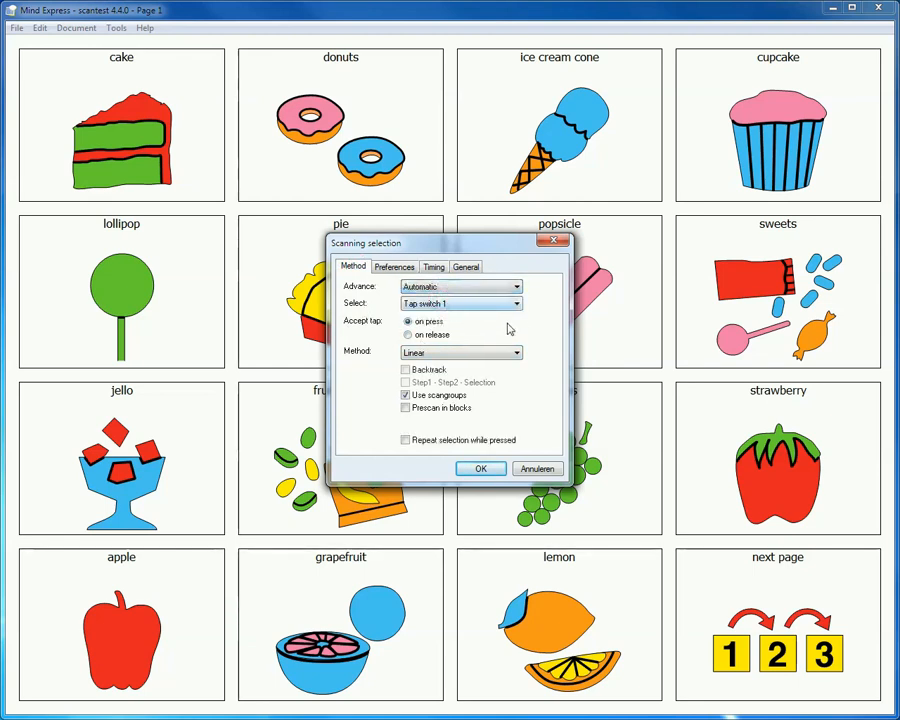
# - Enable pausing the scan after selection of a cell in the scanning preferences and apply the settings
pyautogui.click(394, 267)
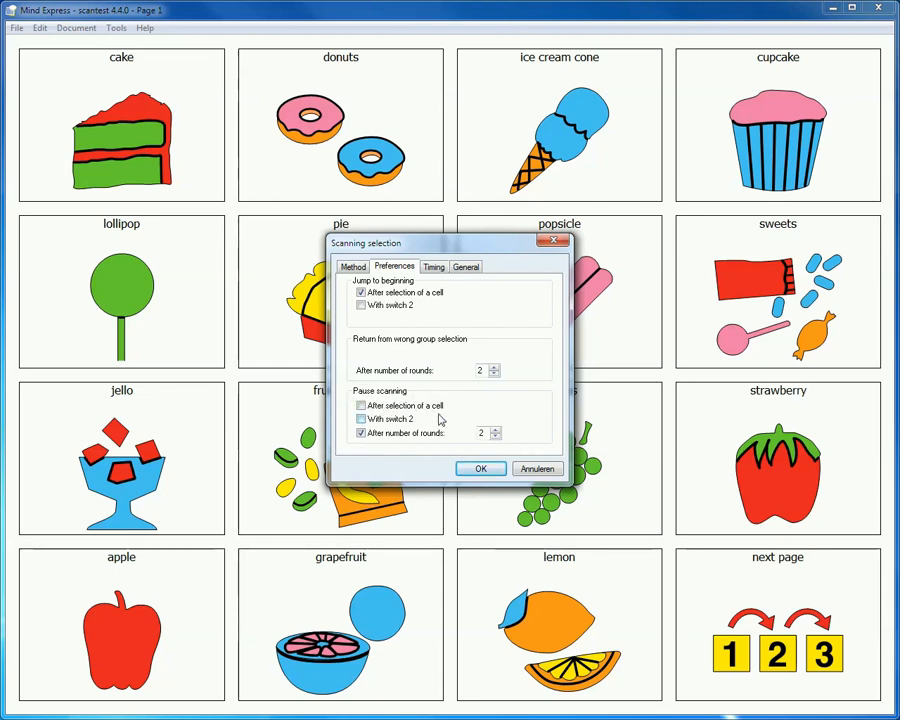
pyautogui.click(361, 406)
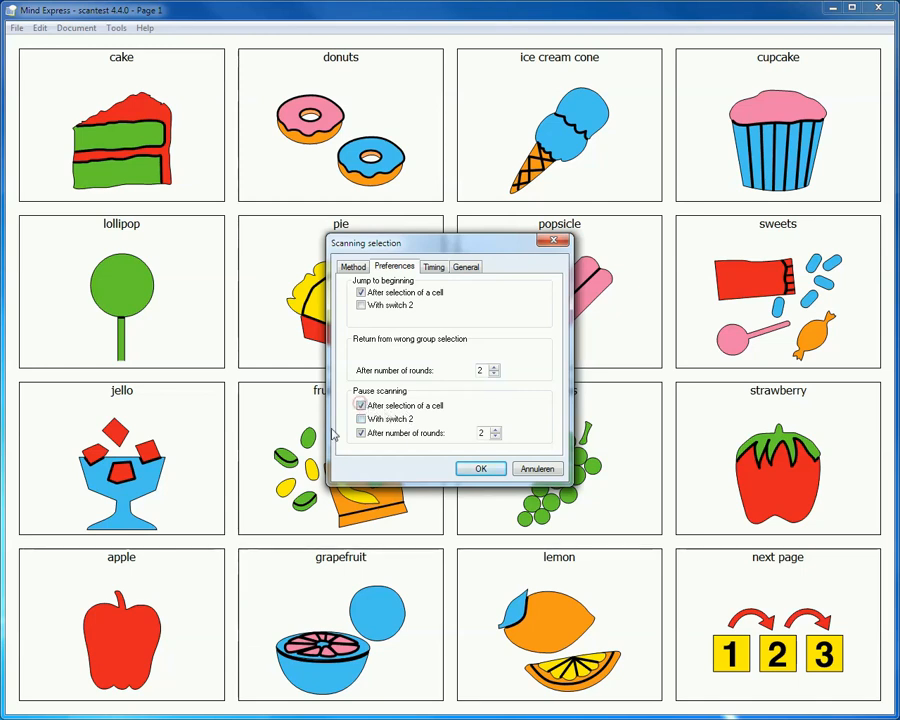
pyautogui.click(481, 469)
# - Start automatic scanning on page 1 and select the grapefruit cell to try the pause after selection
pyautogui.click(40, 28)
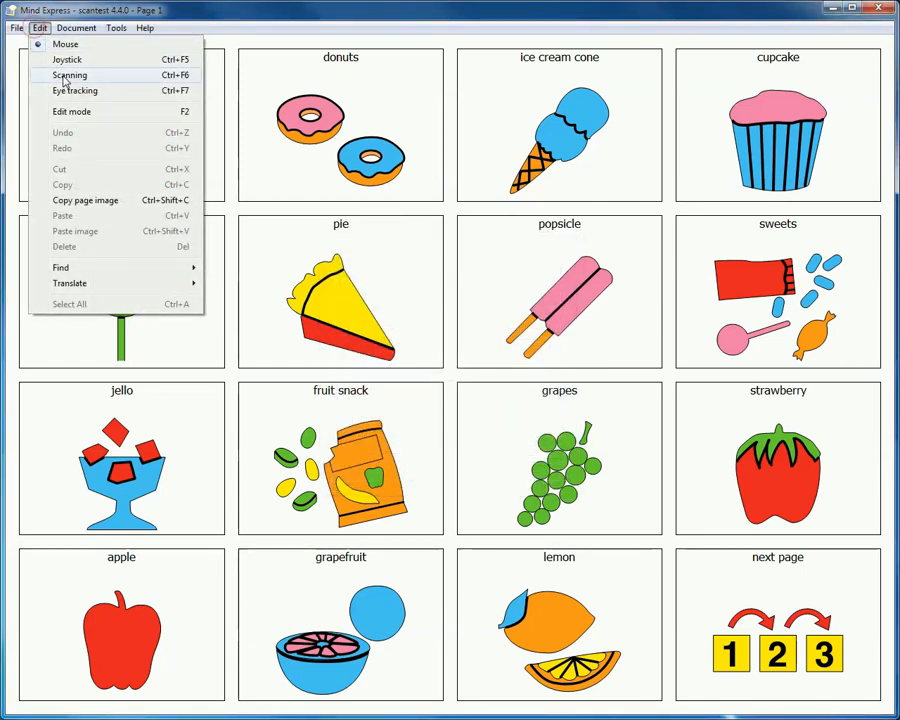
pyautogui.click(66, 77)
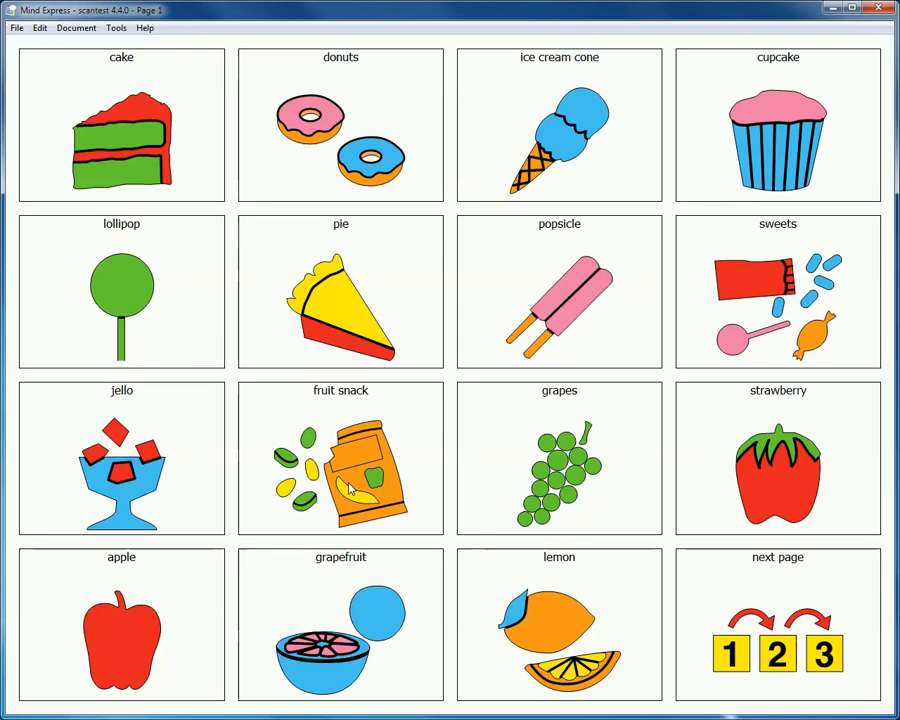
pyautogui.press('space')
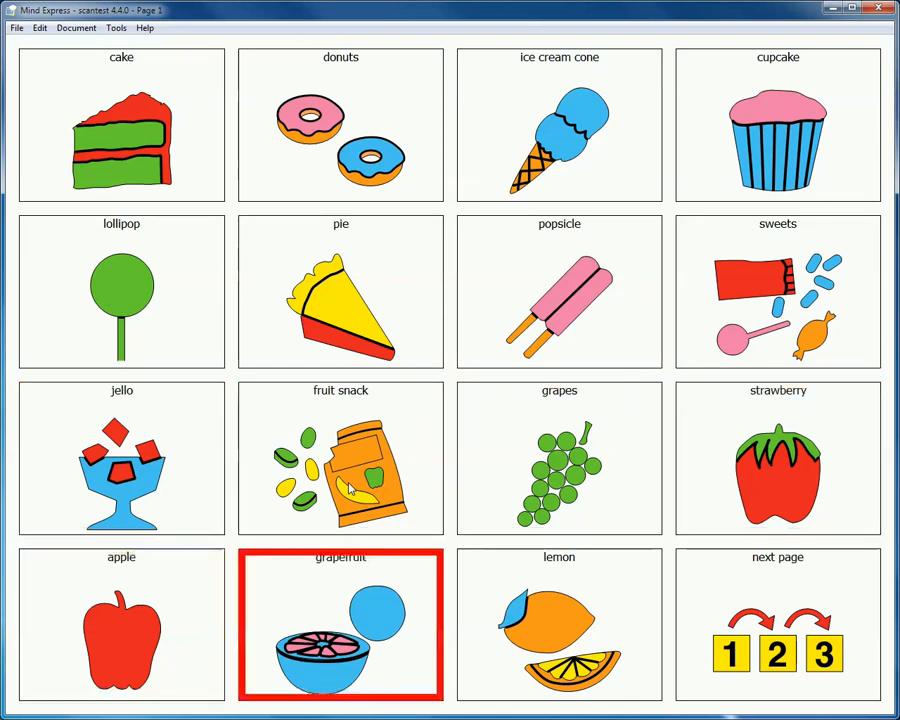
pyautogui.press('space')
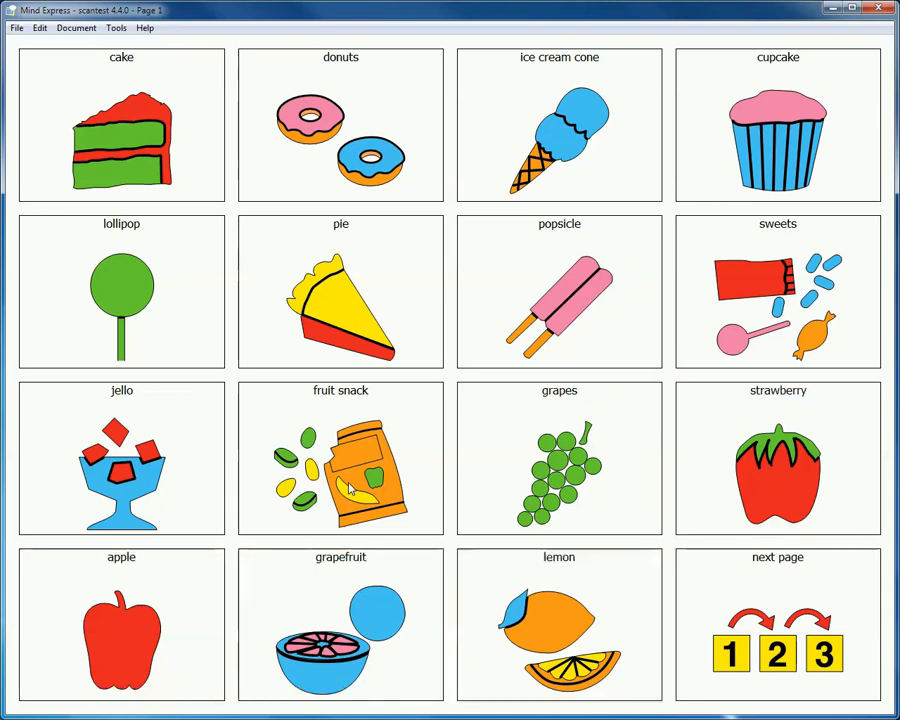